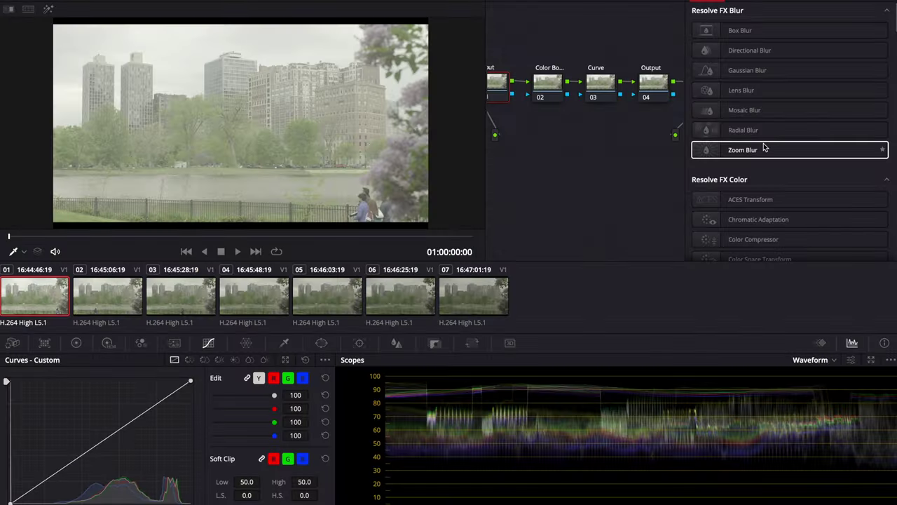
Step: Drop the Color Space Transform Resolve FX onto node 01 of the clip's grade
scroll(765, 147, down, 3)
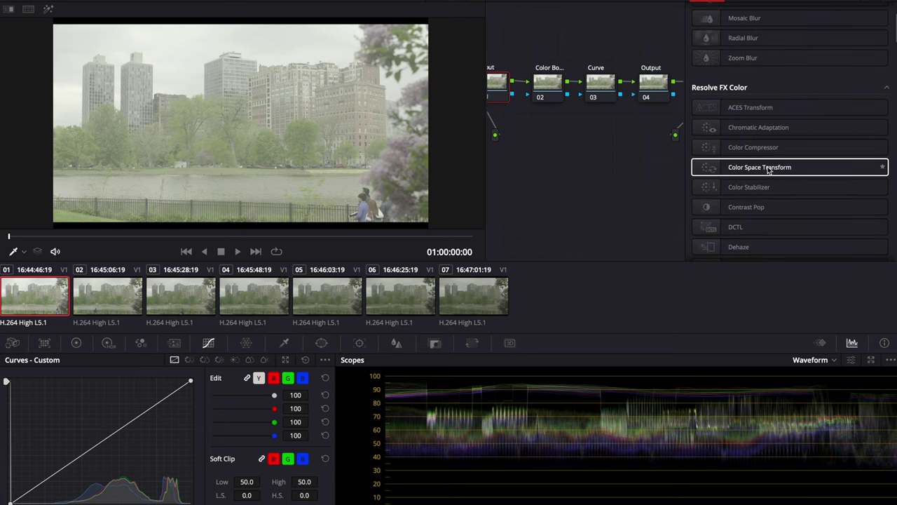
drag(500, 84, 499, 85)
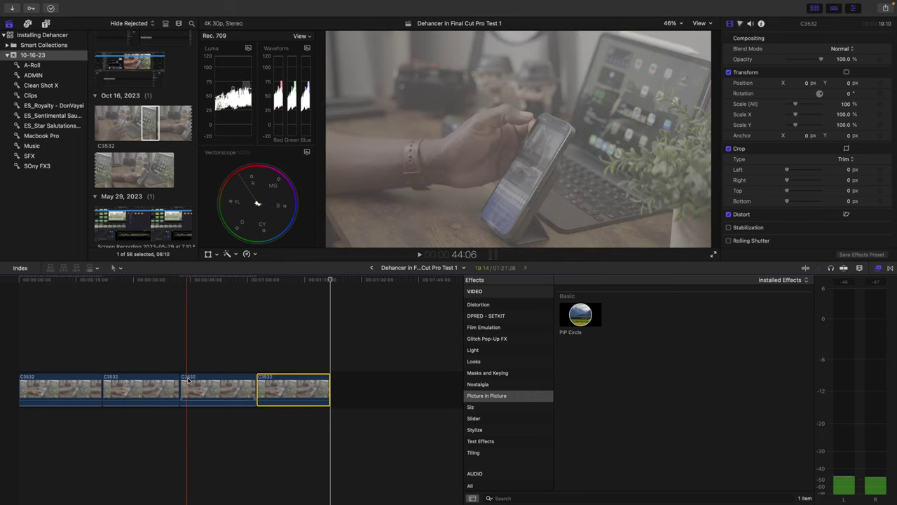
Step: Move the playhead back to an earlier frame of the last C3532 clip
click(301, 389)
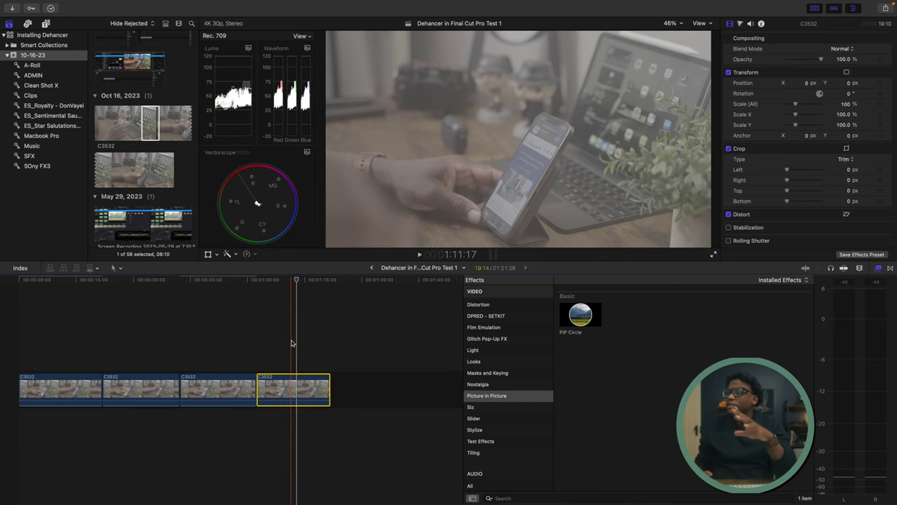
Step: Deselect the clip, show the Film Emulation effects, and drag Dehancer Pro v2 onto the last clip
click(291, 342)
scroll(500, 367, up, 5)
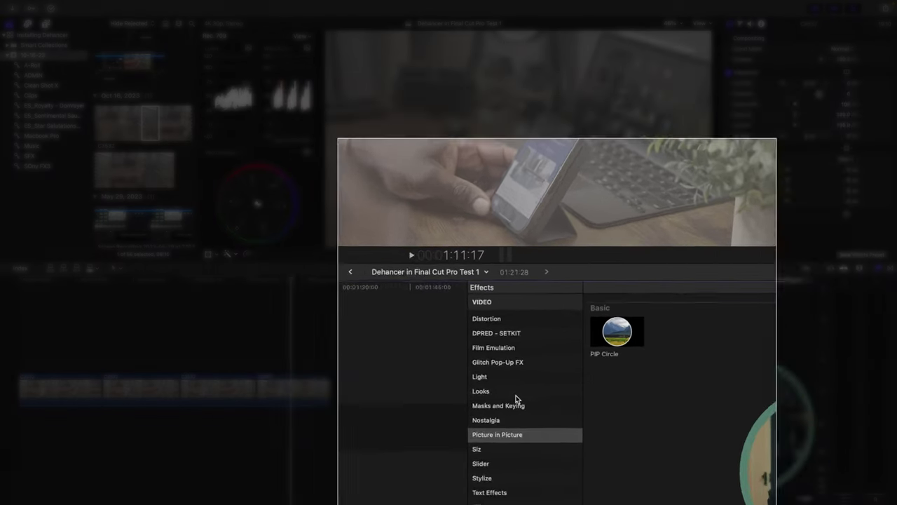
scroll(501, 367, down, 1)
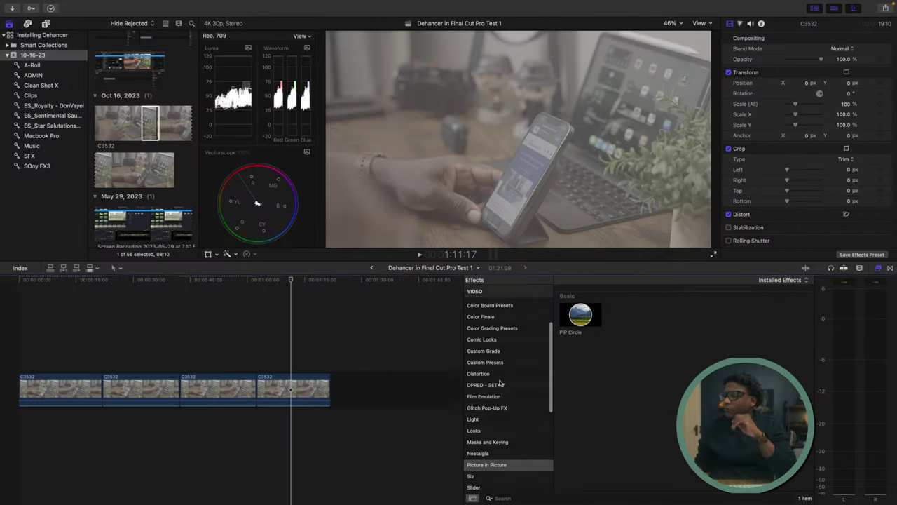
scroll(489, 392, down, 1)
click(489, 391)
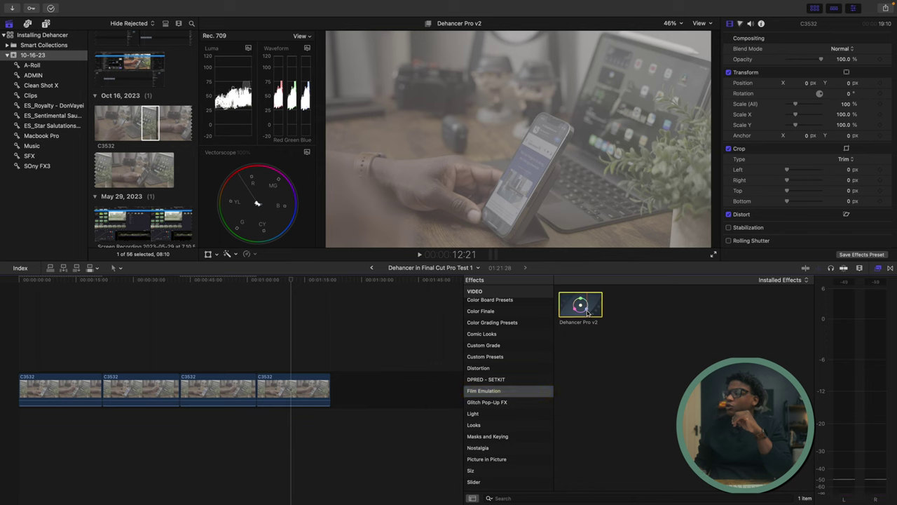
drag(583, 309, 306, 386)
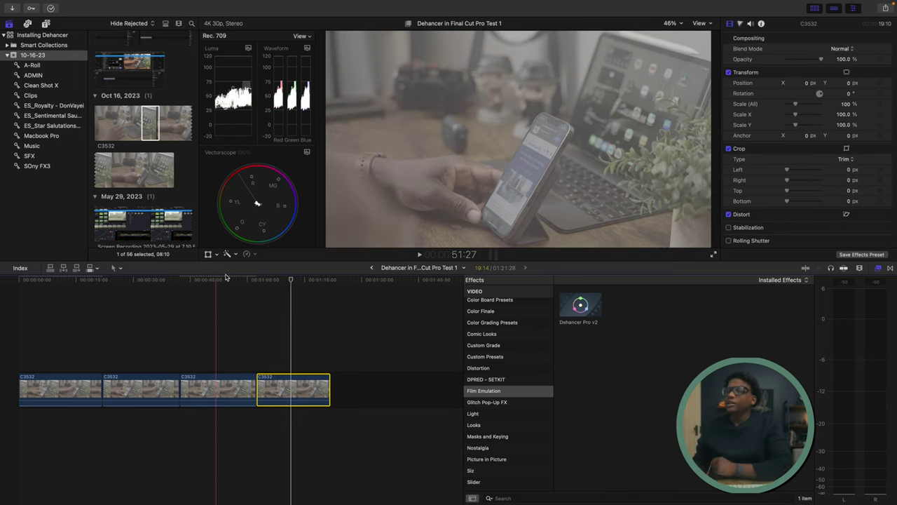
Step: Place a Correction Layer generator above the last C3532 clip and drop Dehancer Pro v2 onto it
click(45, 25)
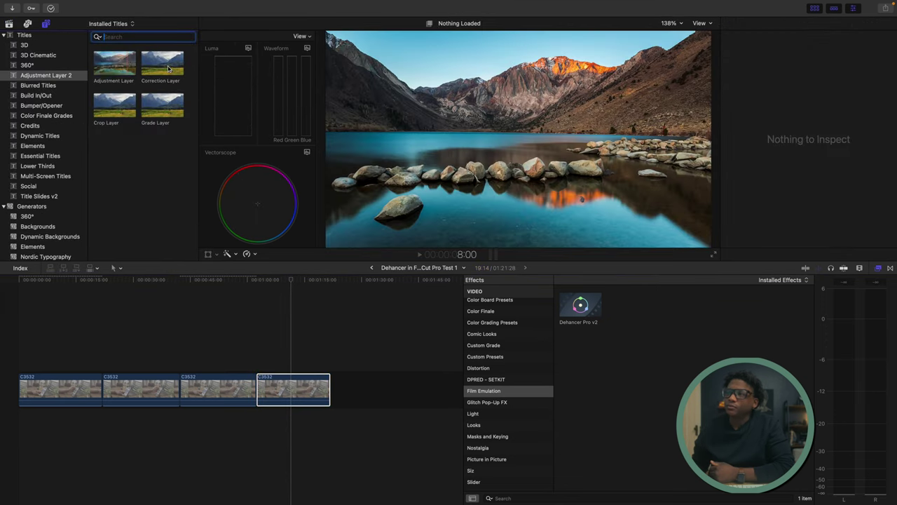
drag(168, 68, 328, 366)
key(super+7)
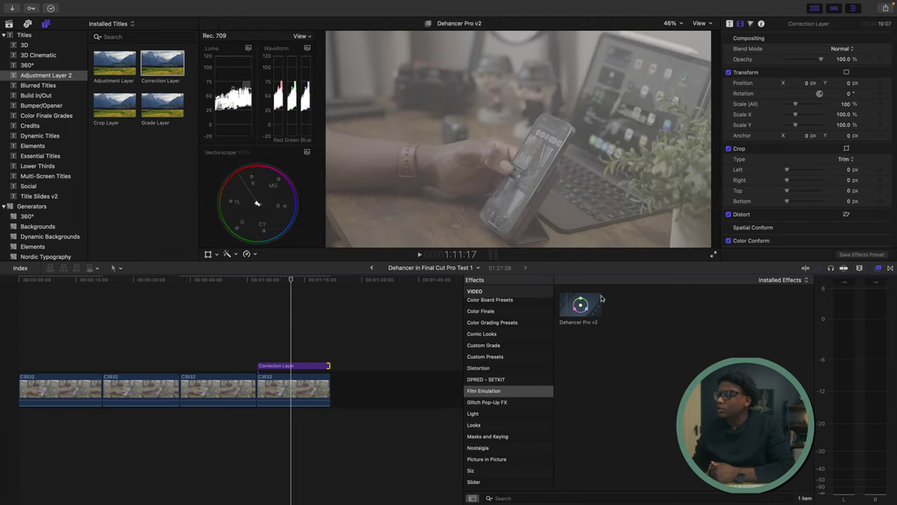
drag(592, 303, 315, 368)
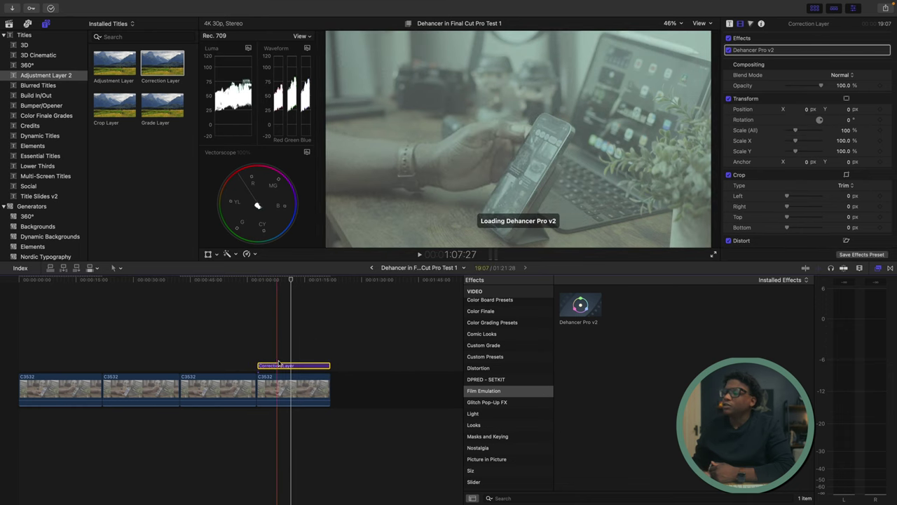
mouse_move(287, 366)
mouse_down()
mouse_move(210, 368)
mouse_move(288, 366)
mouse_up()
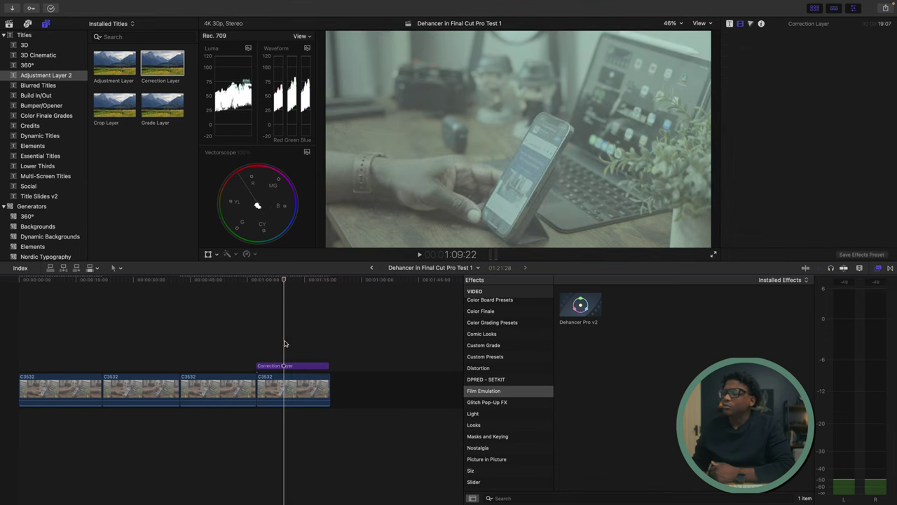
Step: Select the Correction Layer, review its Dehancer settings, and bring up the Source options
click(284, 365)
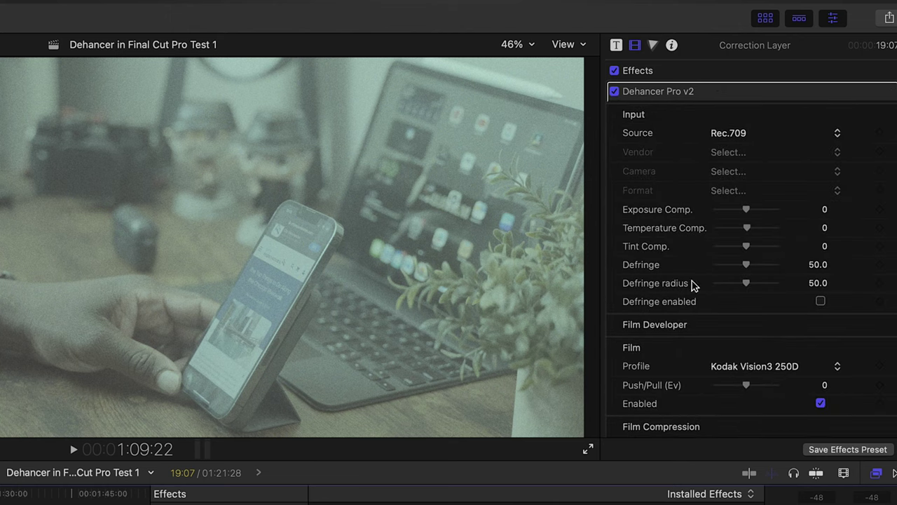
scroll(736, 260, down, 15)
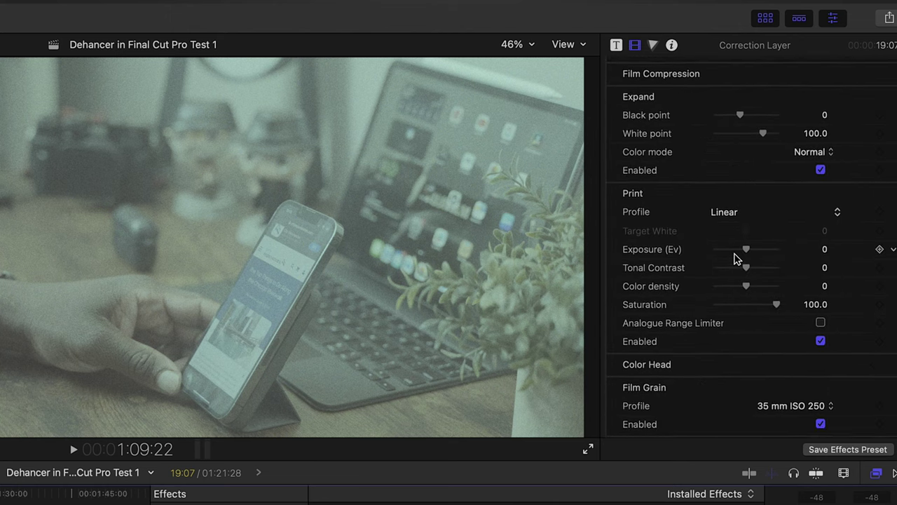
scroll(736, 259, down, 12)
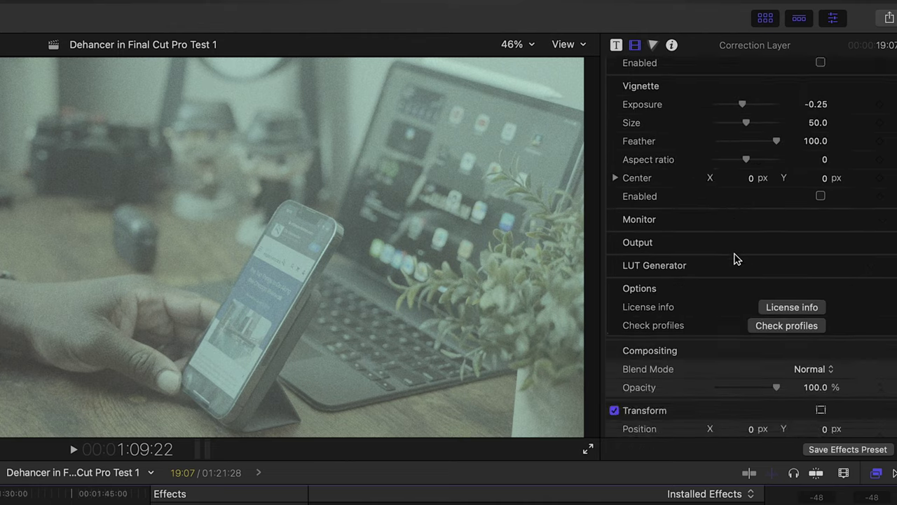
scroll(736, 259, up, 7)
scroll(736, 259, up, 20)
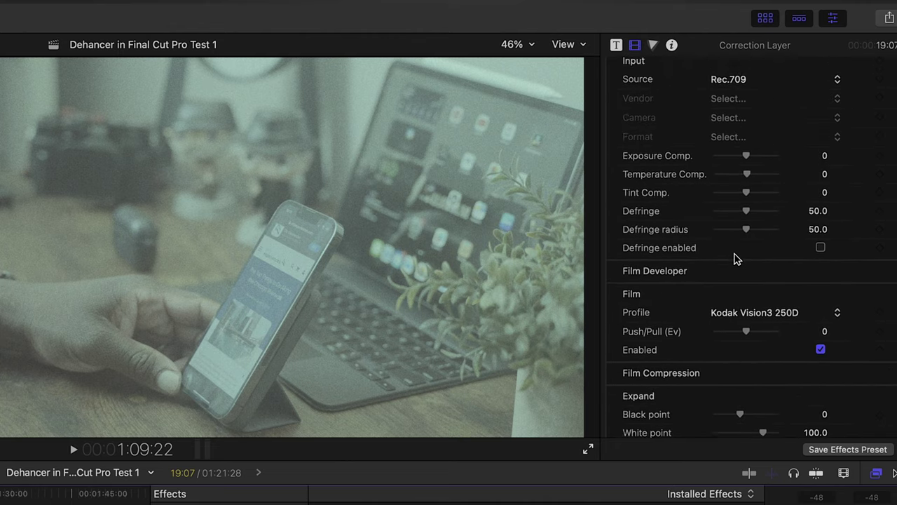
click(747, 137)
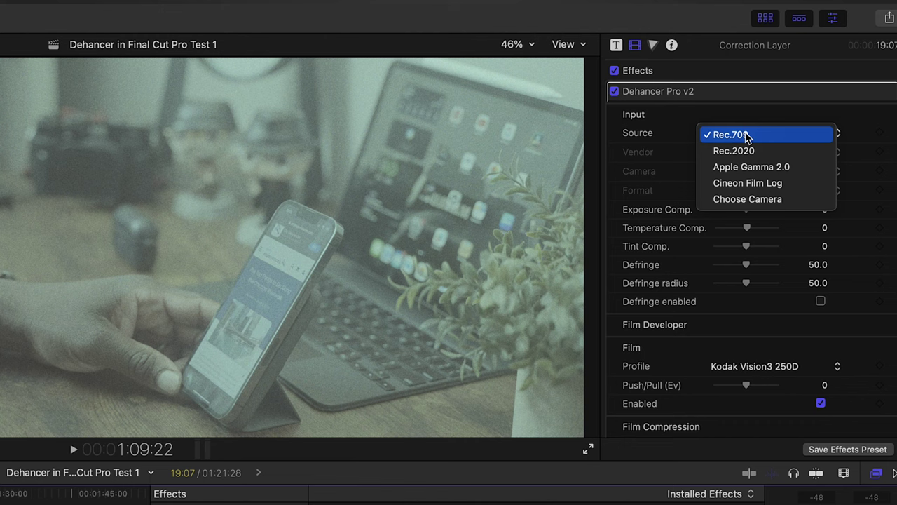
Step: Set Source to Choose Camera: Sony, Cinema Line FX3, S-Log3 S-Gamut3.Cine ISO 12800
click(772, 203)
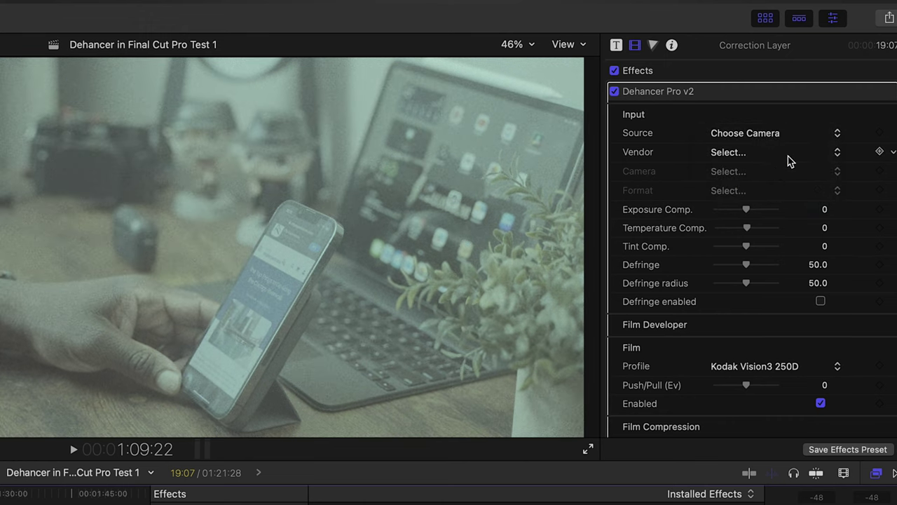
click(838, 153)
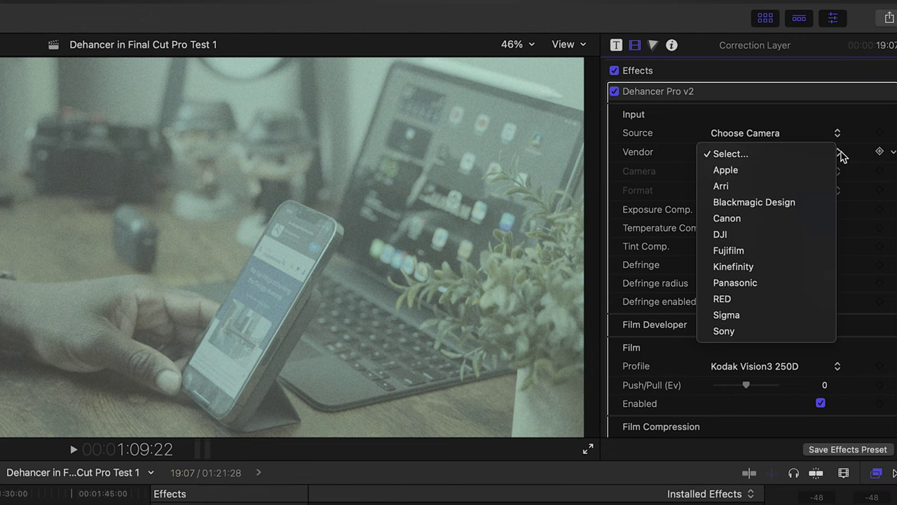
click(736, 332)
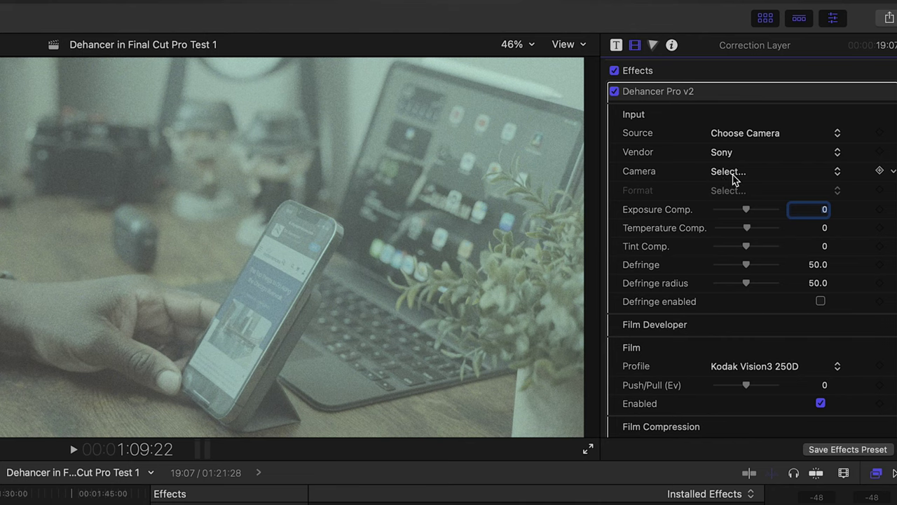
click(731, 173)
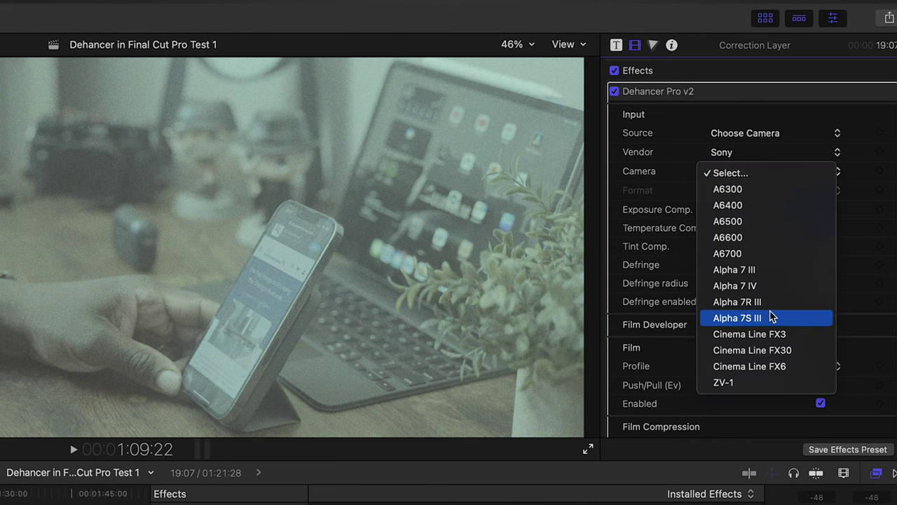
click(771, 334)
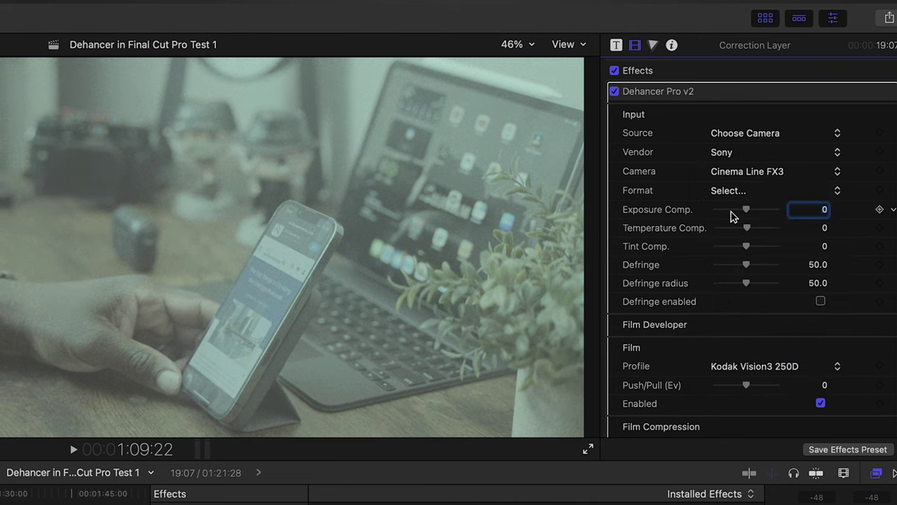
click(732, 192)
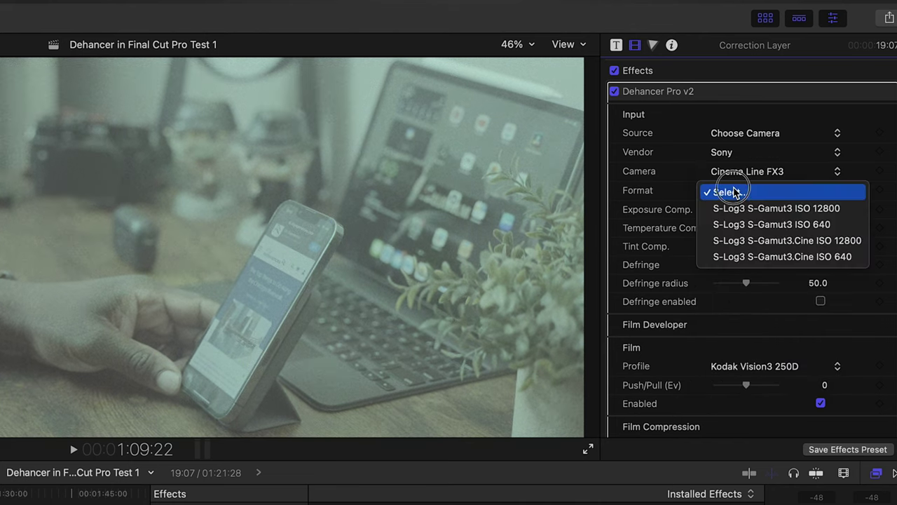
click(789, 242)
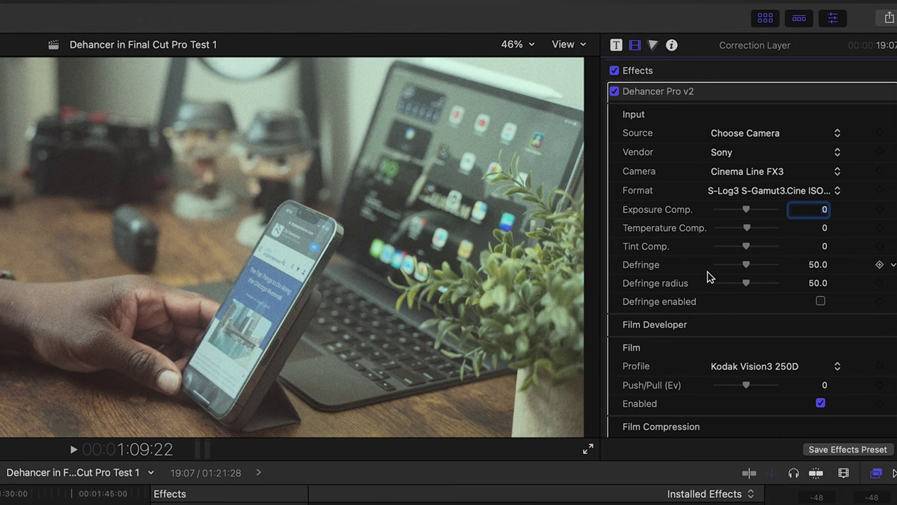
Step: Disable Dehancer's Film, Expand, Print and Film Grain modules, leaving only the camera input conversion
scroll(729, 294, down, 5)
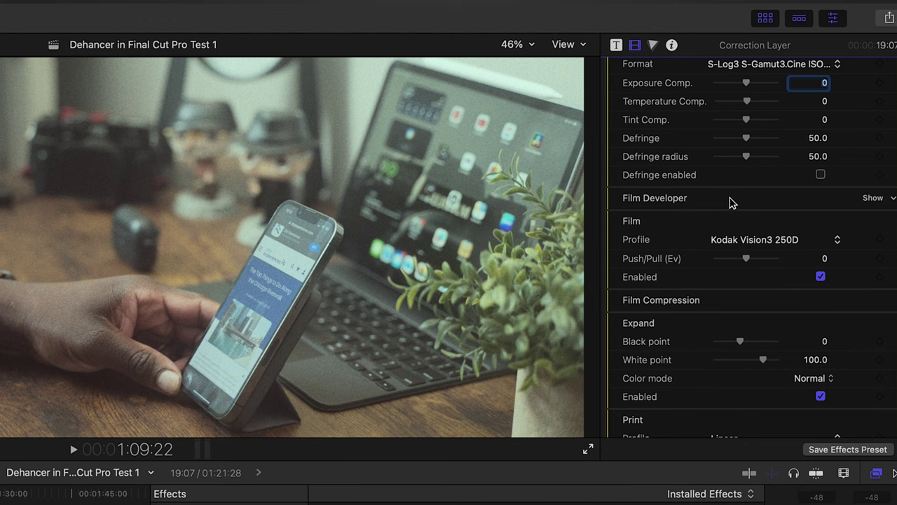
click(822, 278)
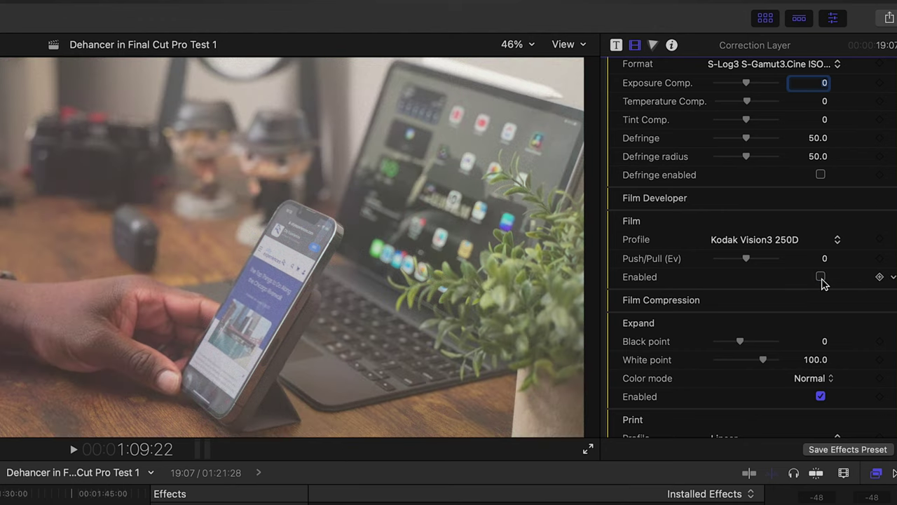
scroll(821, 281, down, 5)
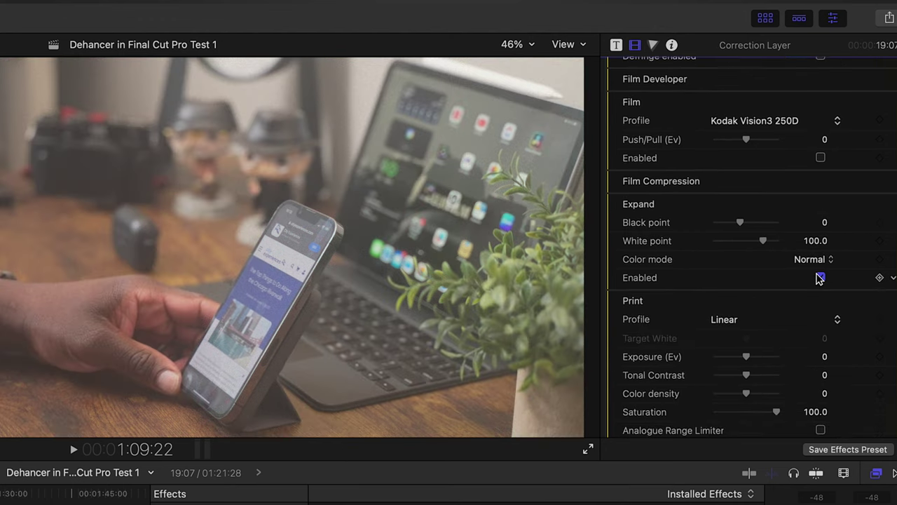
click(820, 236)
scroll(823, 252, down, 4)
click(821, 288)
scroll(821, 287, down, 5)
click(820, 222)
scroll(823, 226, down, 6)
scroll(822, 226, down, 10)
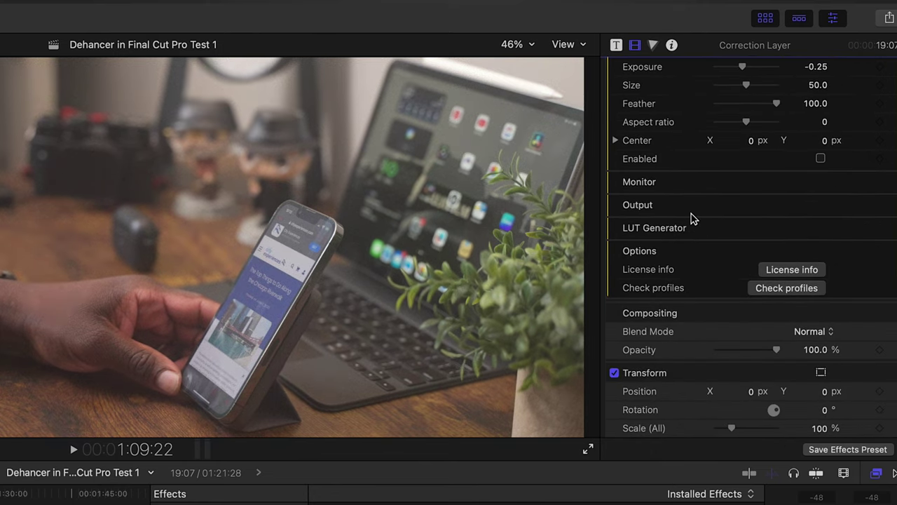
Step: Expand Monitor, check blown highlights with Clipping indication, then leave False Color IRE 16 zones on
click(876, 181)
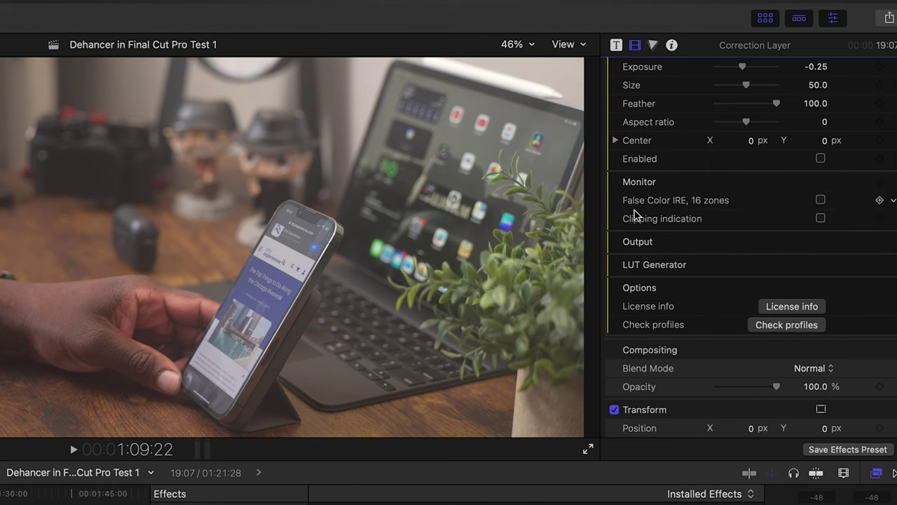
click(821, 218)
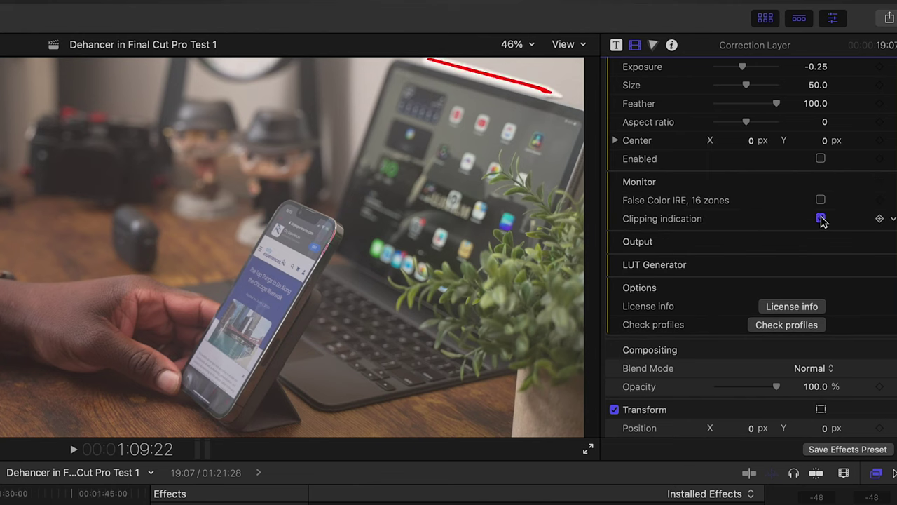
click(520, 85)
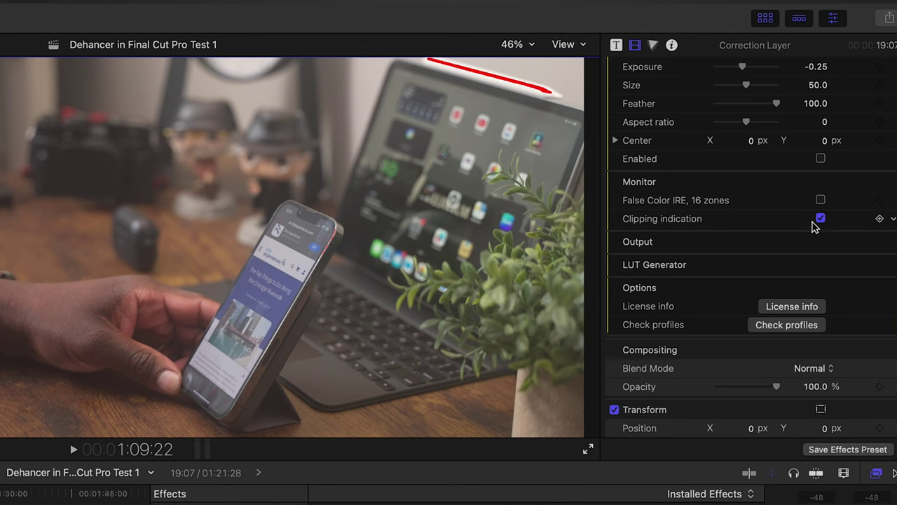
click(820, 219)
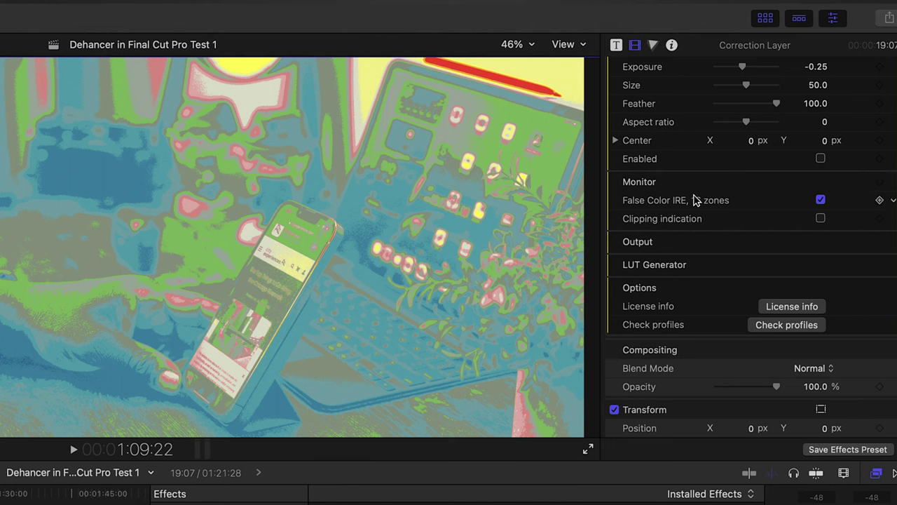
scroll(755, 193, up, 6)
scroll(755, 193, up, 10)
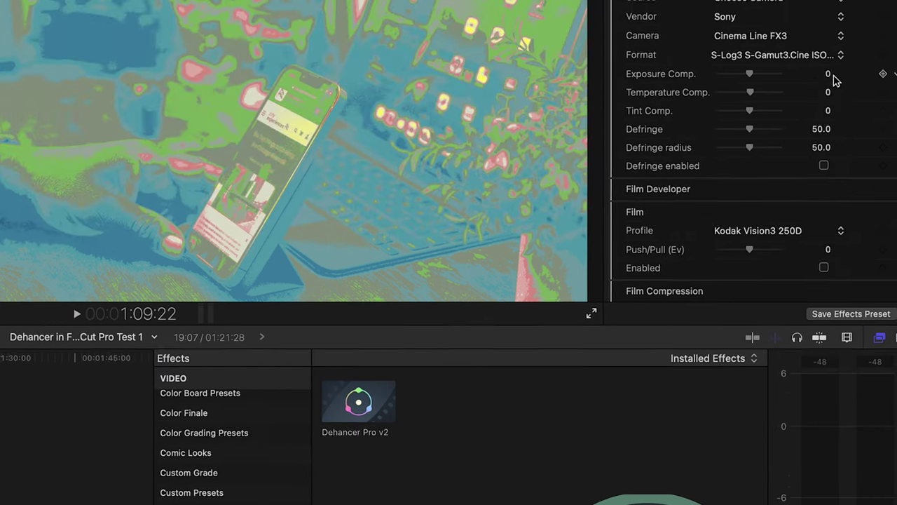
Step: Lower Dehancer's Exposure Comp. to -0.05 while watching the false-colour zones
click(827, 184)
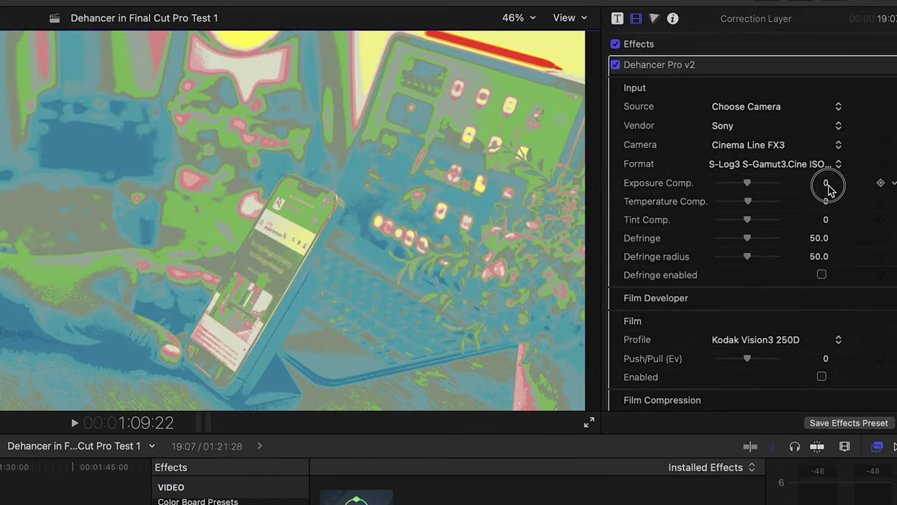
mouse_move(827, 184)
mouse_down()
mouse_move(806, 183)
mouse_move(826, 181)
mouse_up()
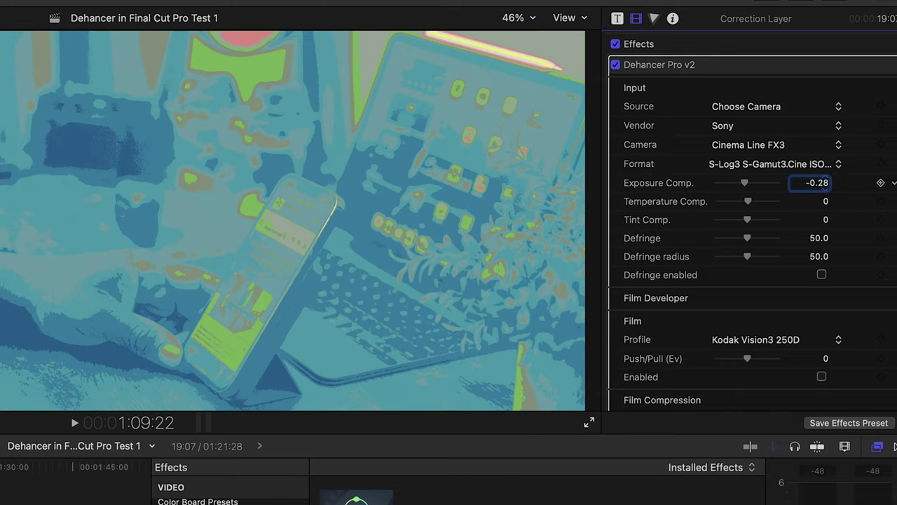
click(829, 185)
text(-0.05)
key(Return)
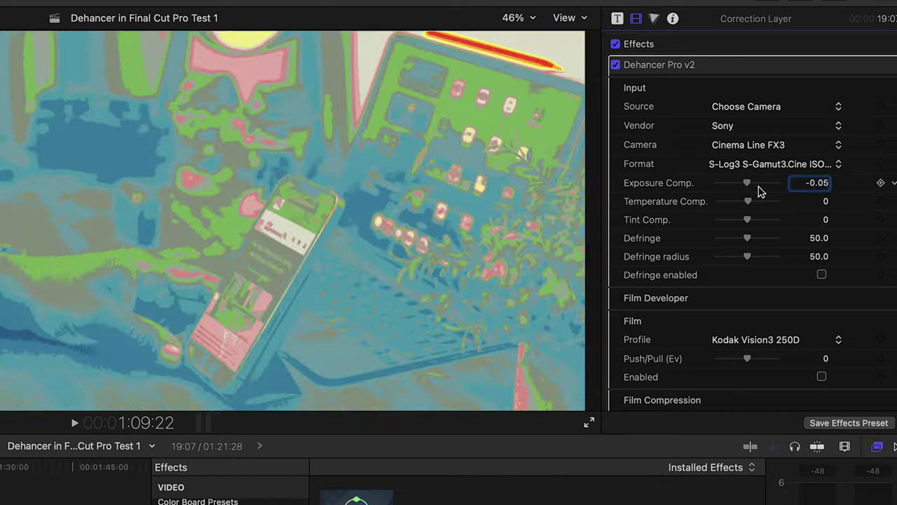
Step: Bring Exposure Comp. down further to -0.10 and then -0.20
click(811, 181)
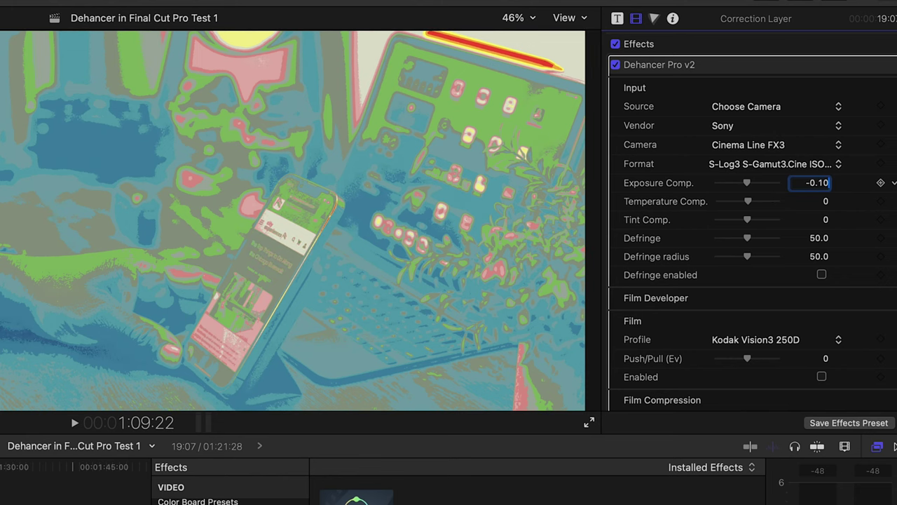
text(-0.10)
key(Return)
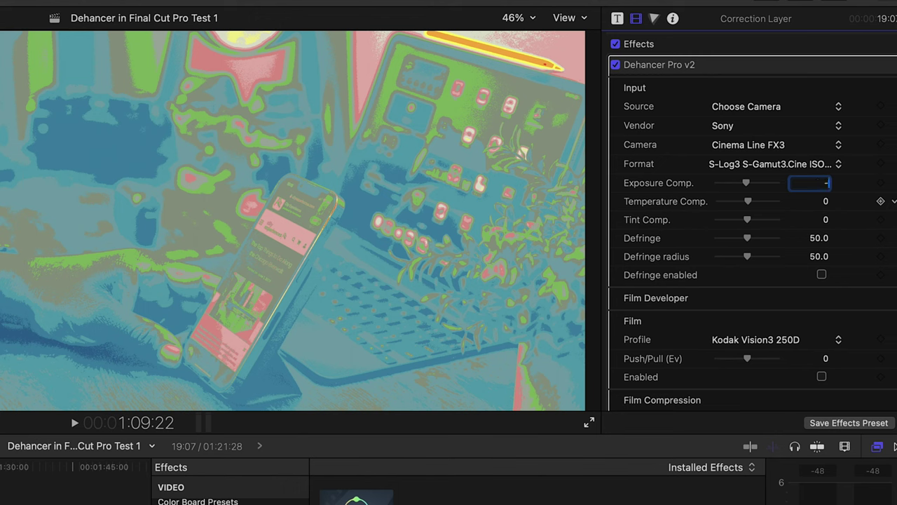
text(-0.20)
key(Return)
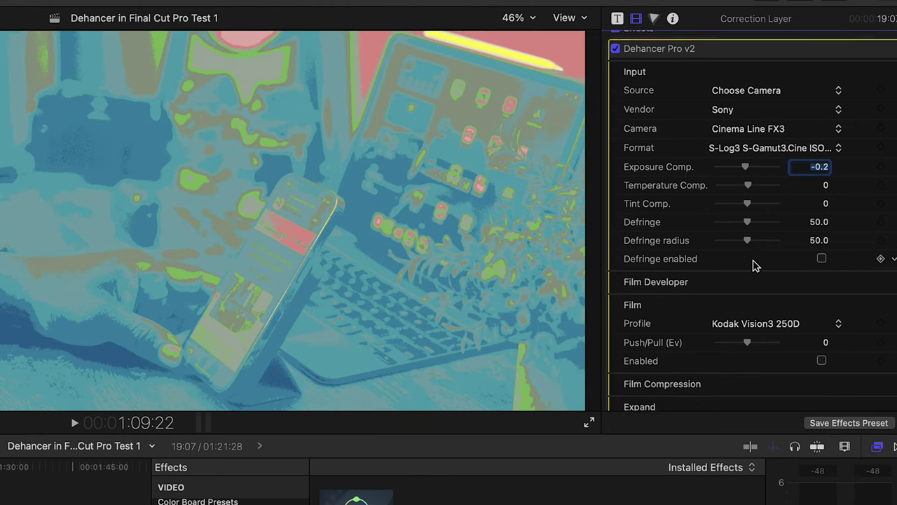
scroll(754, 261, down, 2)
scroll(754, 264, down, 20)
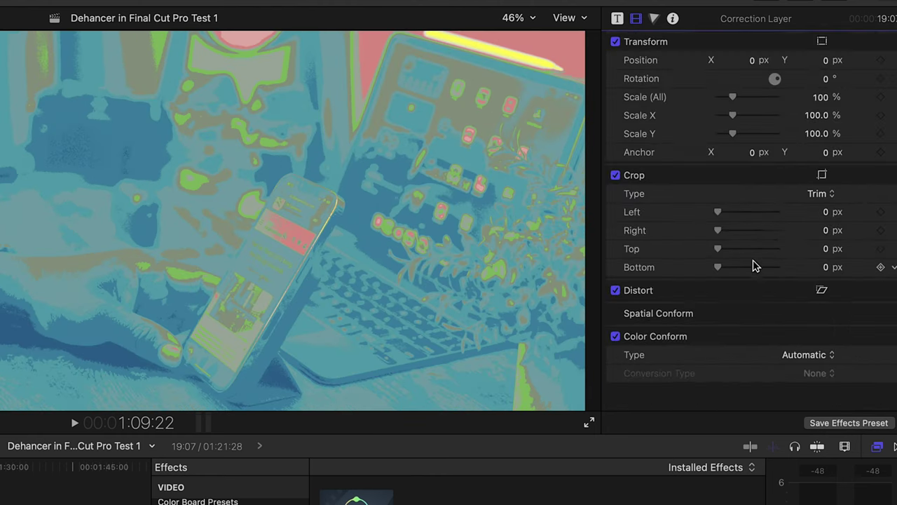
scroll(813, 280, up, 20)
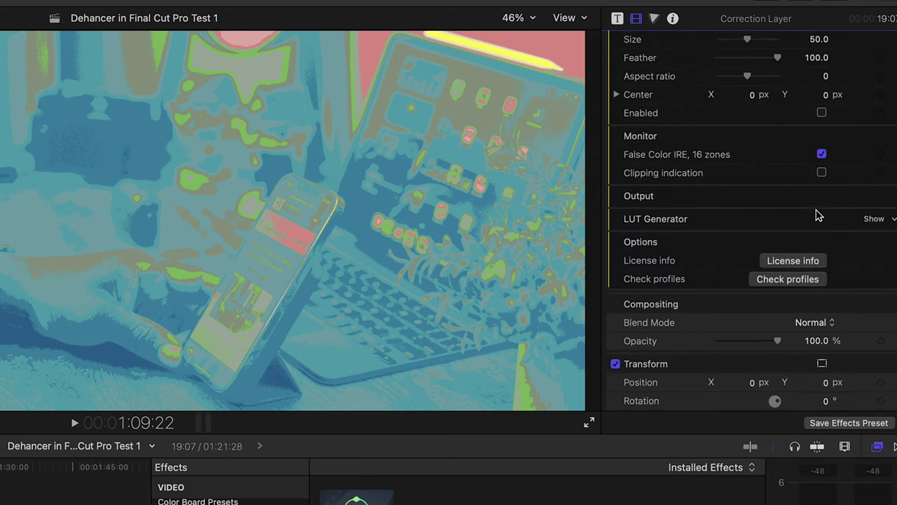
Step: Turn off the false colour preview and set Tint Comp. to -16.5
click(821, 188)
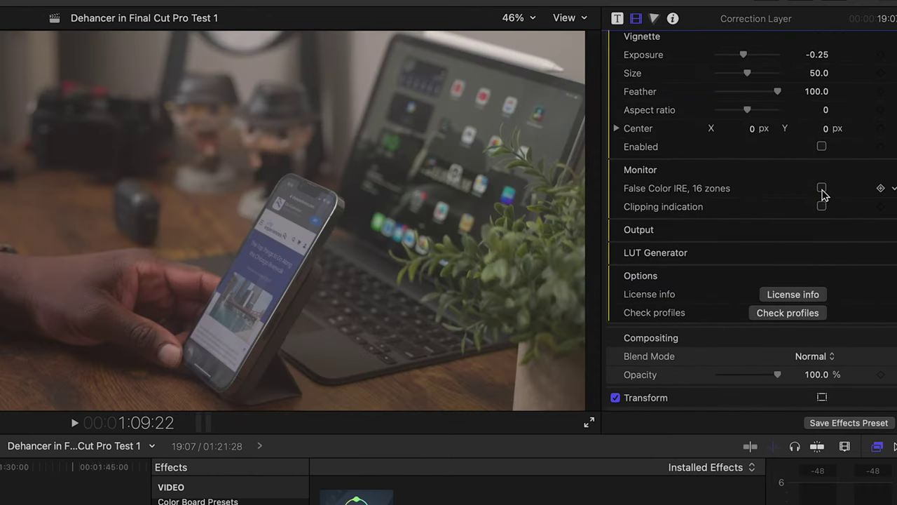
scroll(799, 198, up, 15)
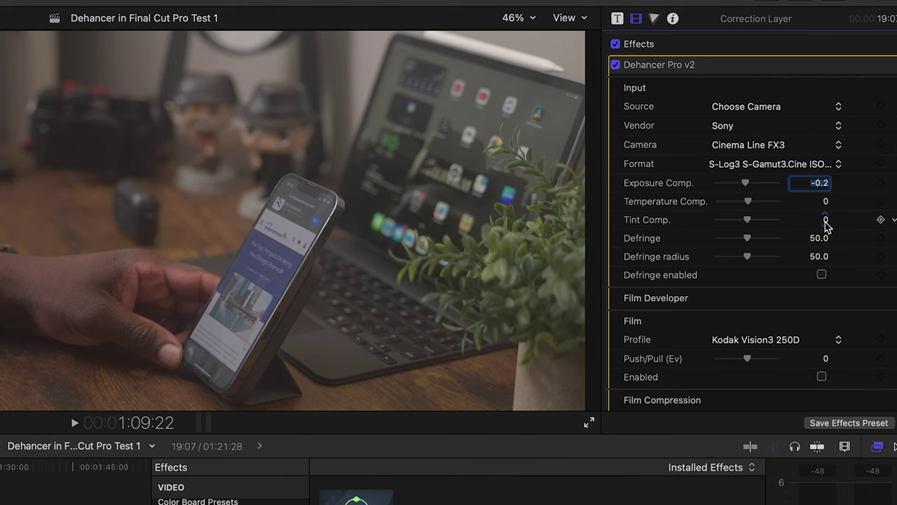
drag(825, 218, 826, 221)
mouse_move(827, 222)
mouse_down()
mouse_move(827, 210)
mouse_move(825, 231)
mouse_up()
Step: Set Temperature Comp. to -19.1, keep Exposure Comp. at -0.2, and show Film Developer settings
drag(827, 203, 825, 206)
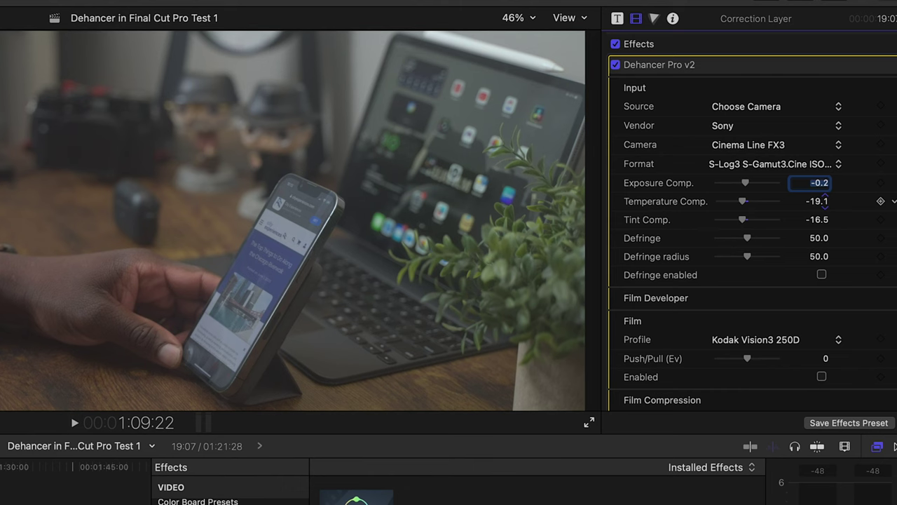
click(829, 205)
drag(811, 177, 820, 172)
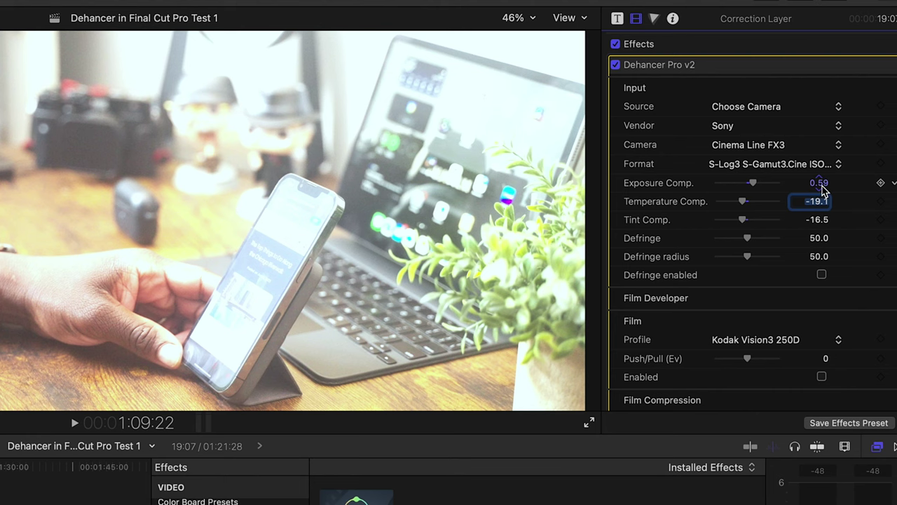
drag(823, 188, 816, 193)
scroll(861, 273, down, 2)
click(875, 252)
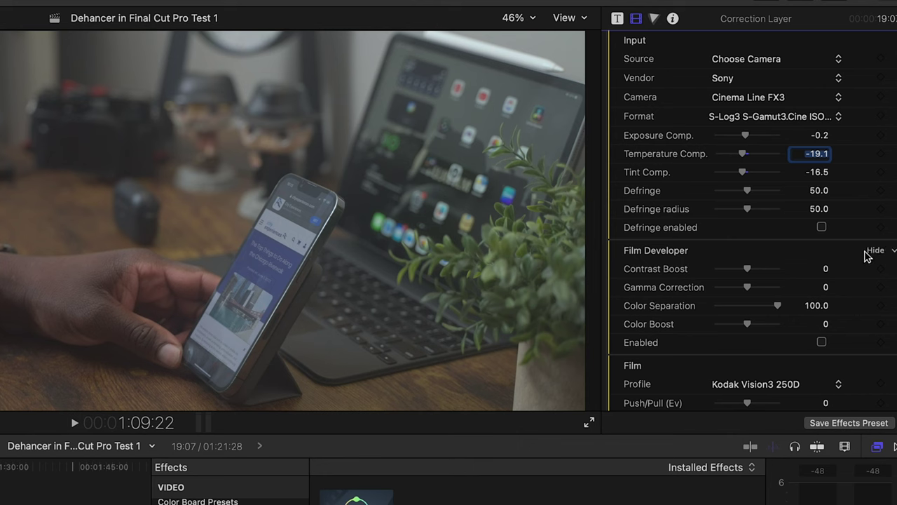
Step: Collapse Film Developer and select the Prokudin-Gorskiy 1906 (experimental) film stock profile
click(875, 252)
scroll(757, 278, down, 3)
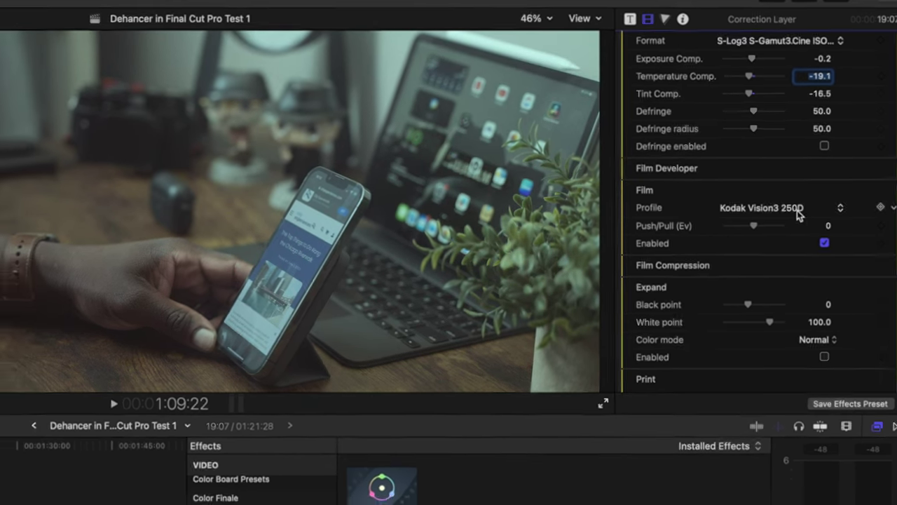
click(789, 217)
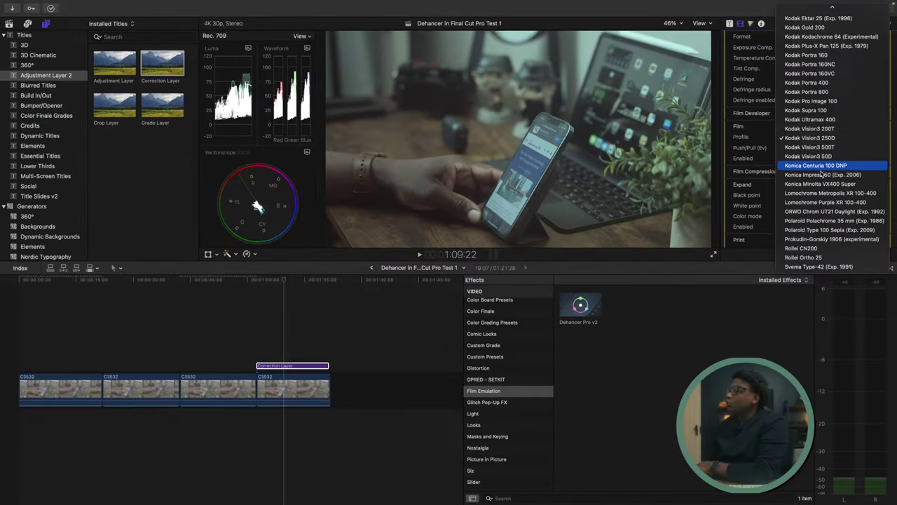
scroll(811, 217, up, 10)
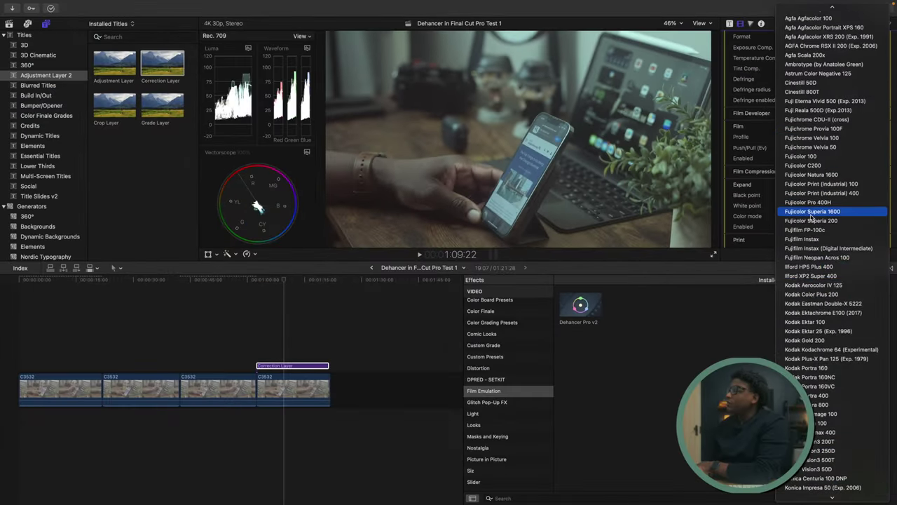
scroll(811, 216, down, 5)
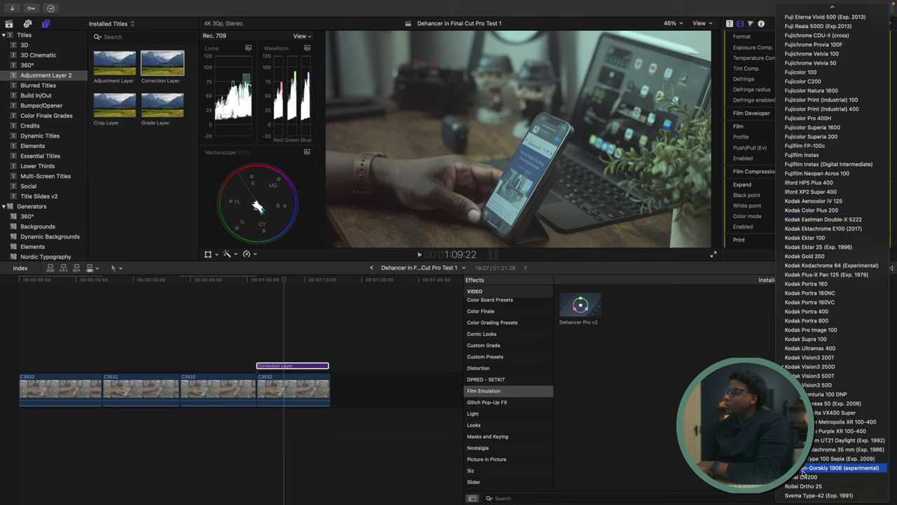
click(818, 470)
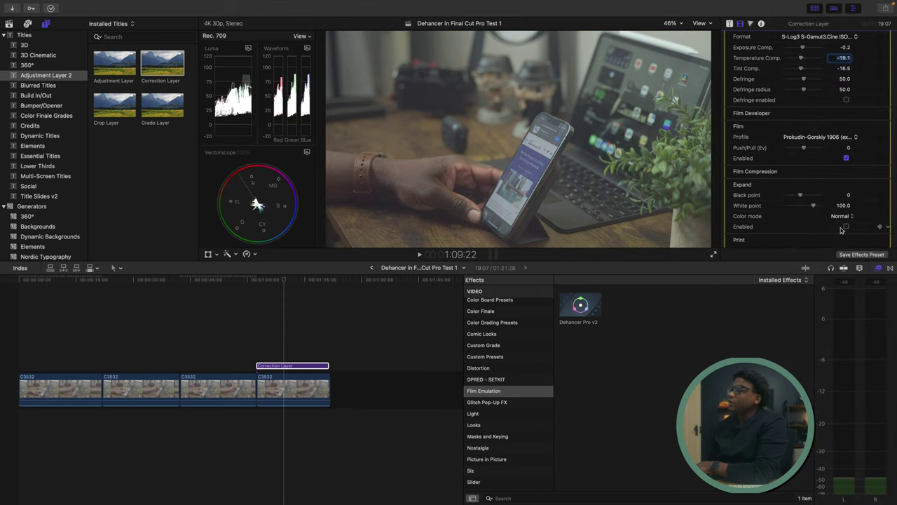
Step: Return the film Push/Pull to 0 and expand the Film Compression settings
drag(804, 147, 804, 166)
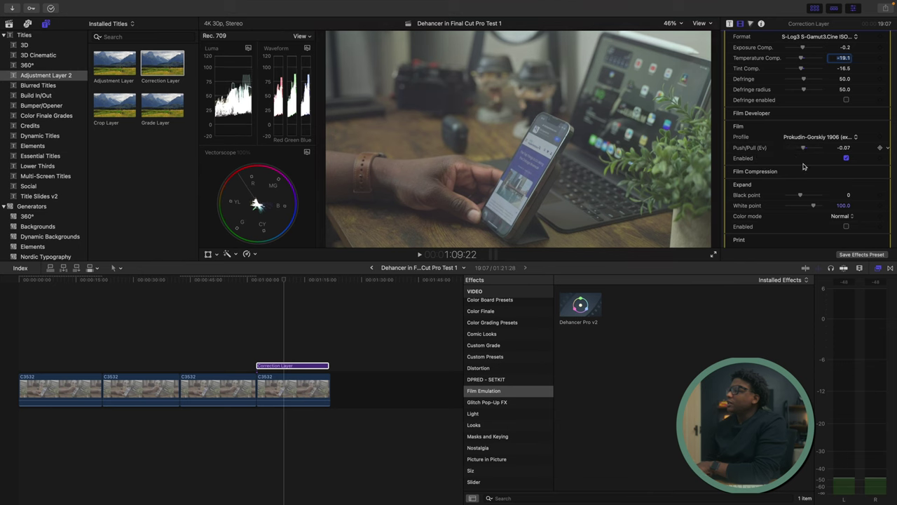
click(889, 150)
click(865, 153)
scroll(827, 169, down, 2)
scroll(826, 170, down, 2)
click(875, 124)
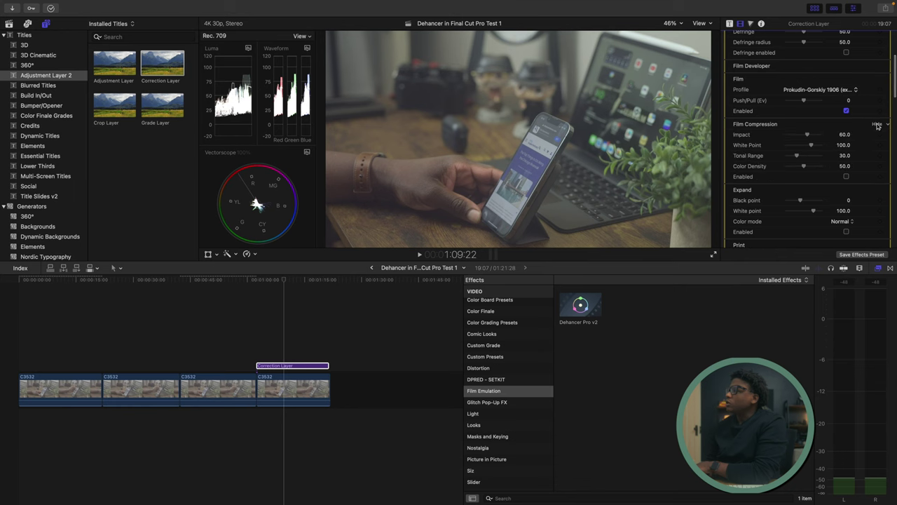
Step: Turn on Film Compression, lower its Impact, and scroll down to the Print section
click(846, 177)
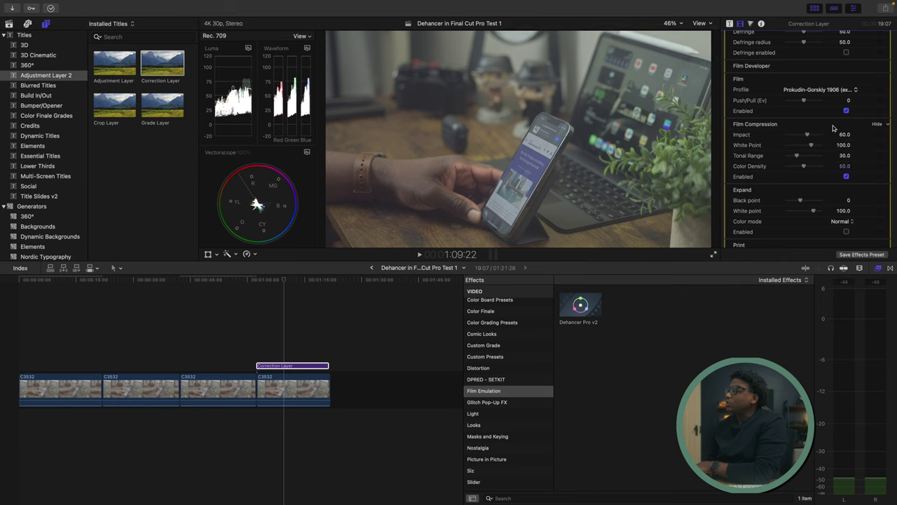
drag(806, 137, 811, 171)
scroll(765, 167, down, 5)
scroll(765, 166, down, 2)
scroll(764, 165, up, 5)
scroll(764, 165, down, 3)
scroll(793, 220, down, 2)
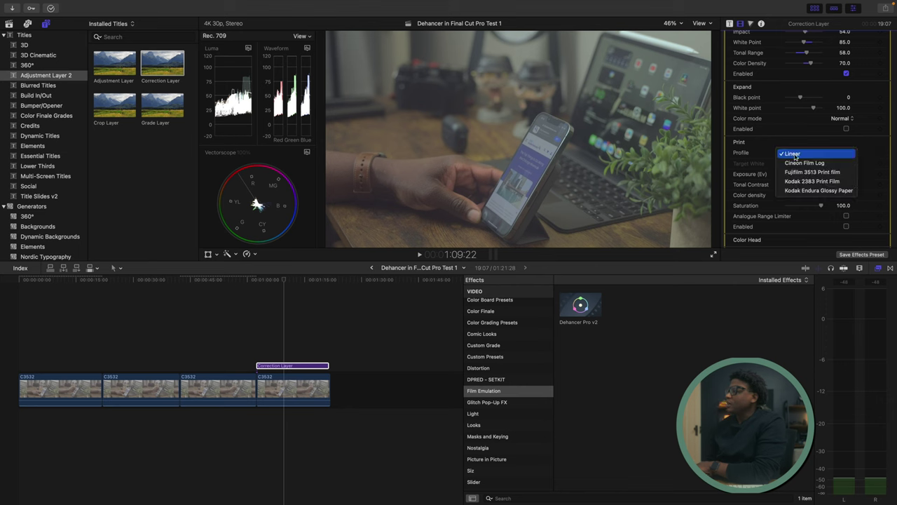
Step: Apply Kodak 2383 Print Film, compare it against Kodak Endura Glossy Paper, then revert
click(806, 184)
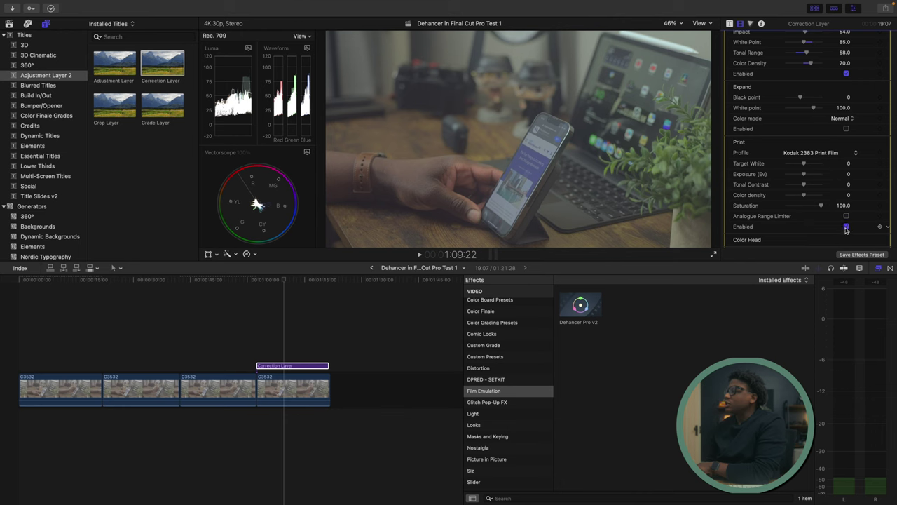
click(856, 155)
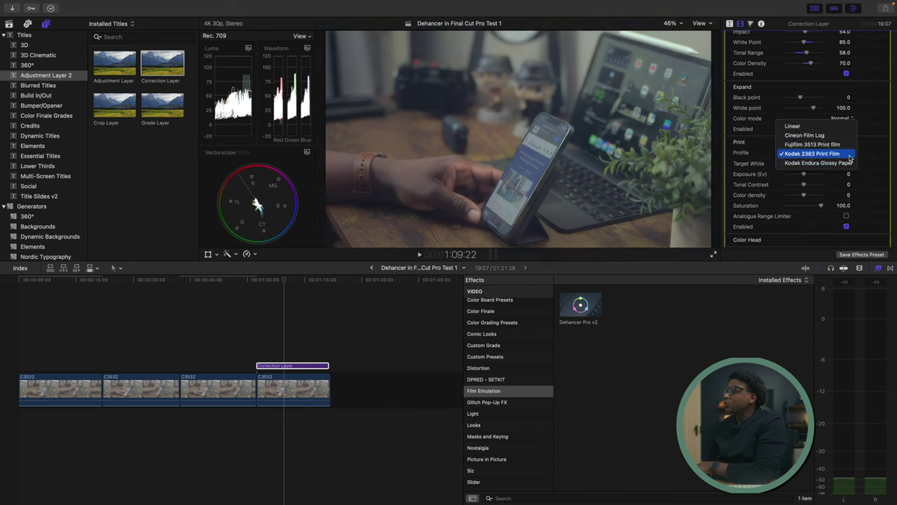
click(834, 163)
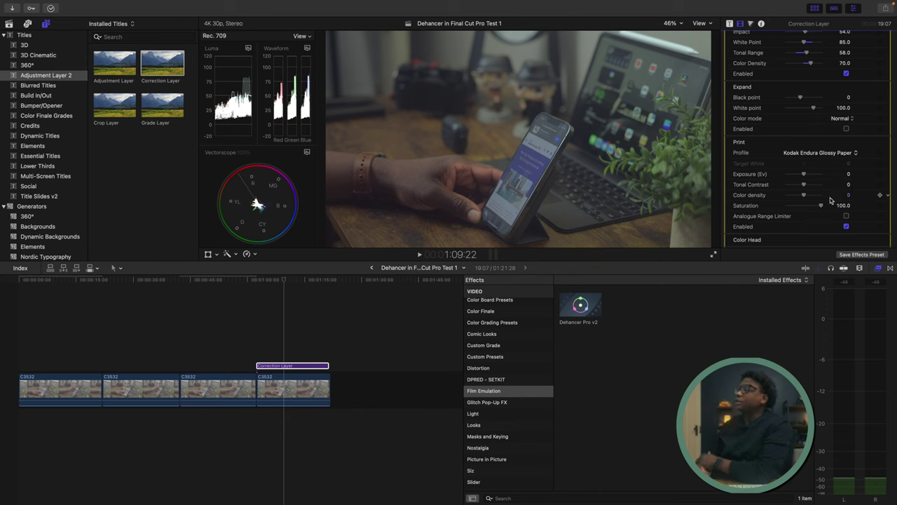
click(857, 152)
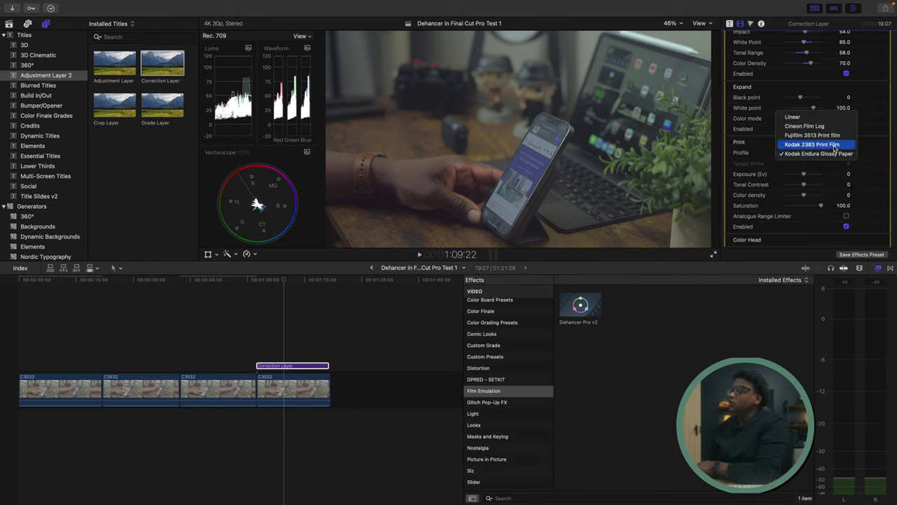
click(834, 145)
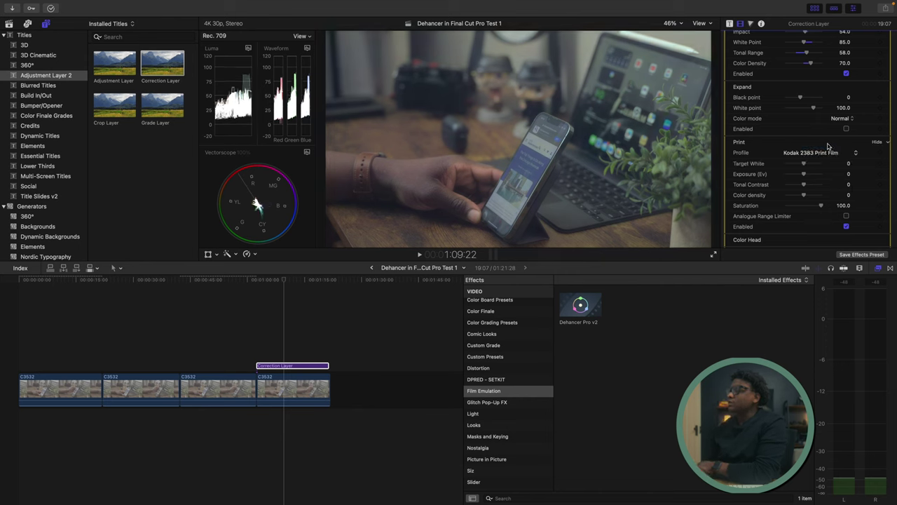
Step: Compare Fujifilm 3513 and Cineon Film Log, keep Kodak 2383, and enable Analogue Range Limiter
click(835, 156)
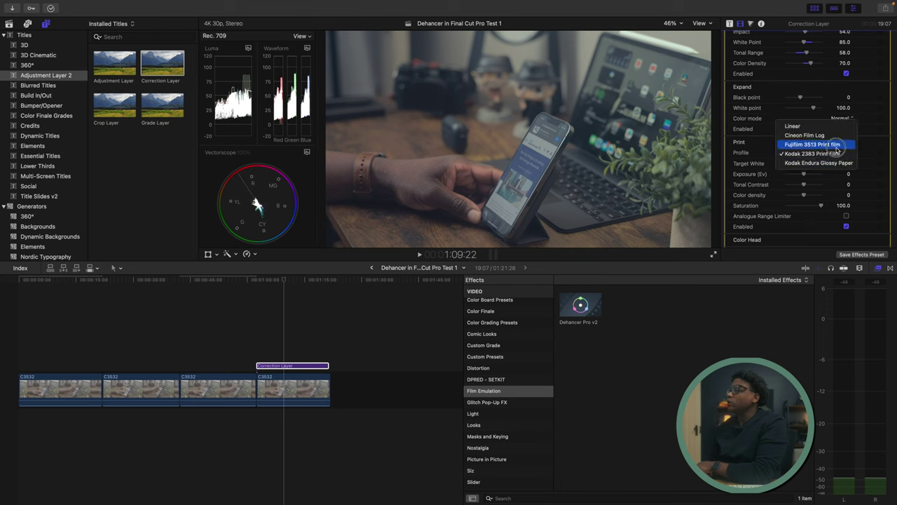
click(837, 145)
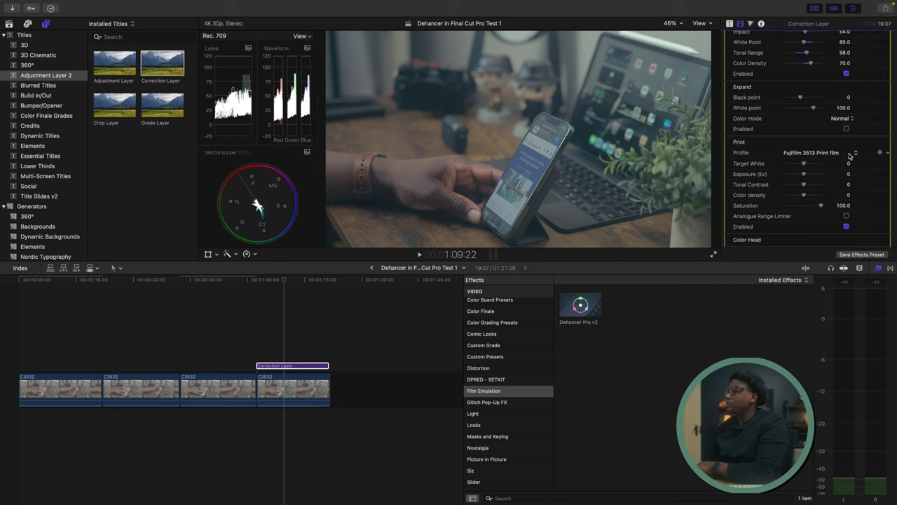
click(850, 155)
click(833, 145)
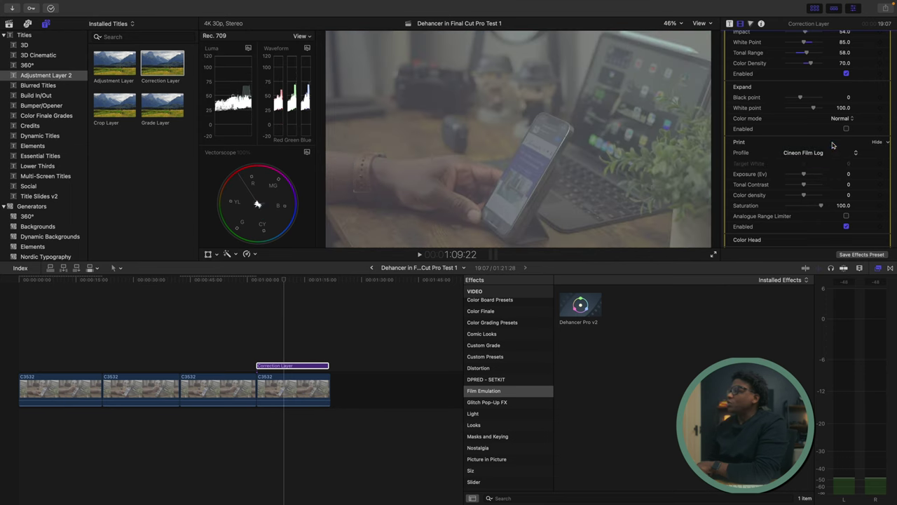
click(839, 153)
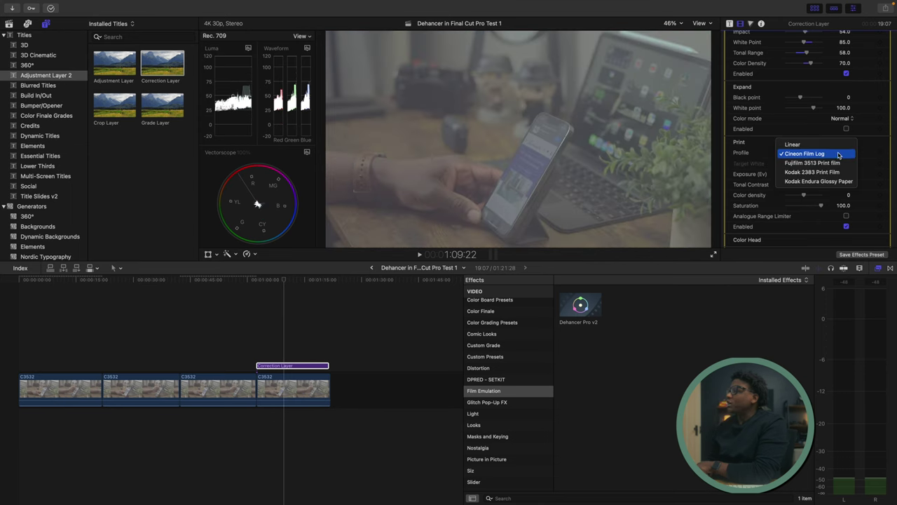
click(836, 171)
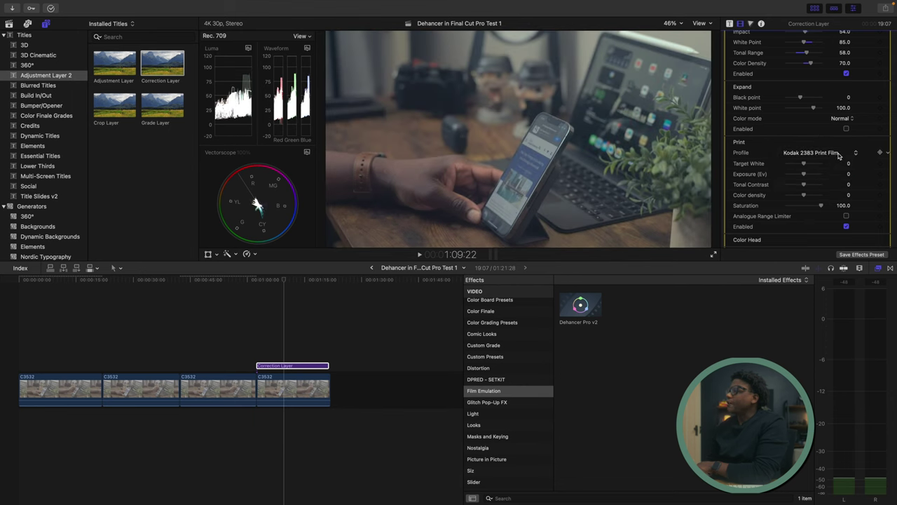
scroll(838, 157, down, 2)
click(846, 181)
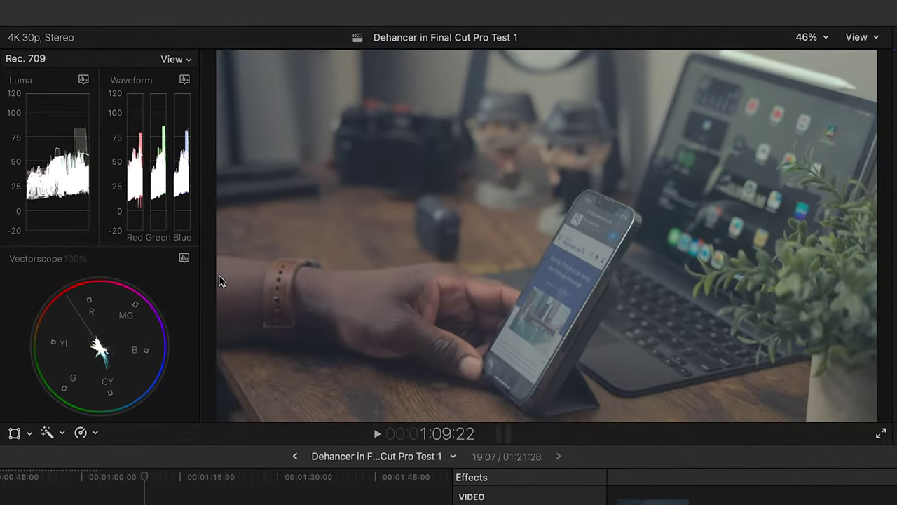
Step: Widen the luma and RGB waveform scopes by shrinking the viewer
click(229, 278)
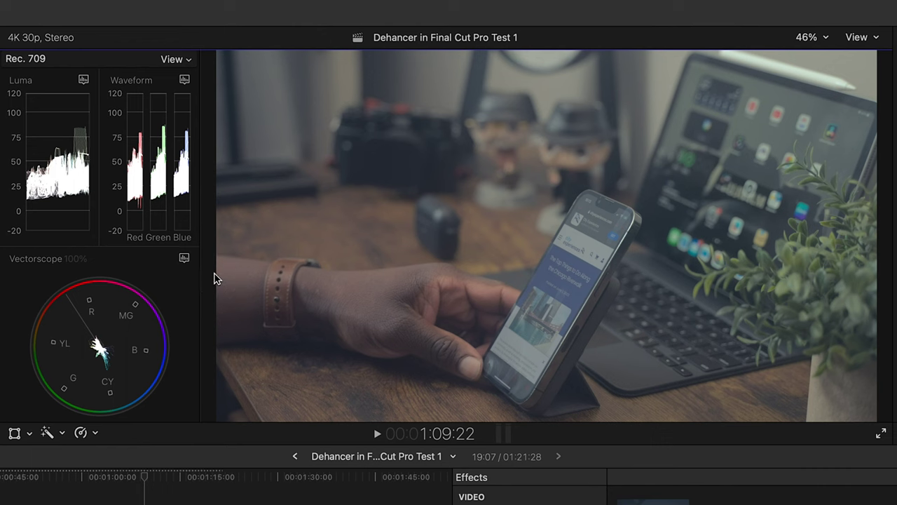
click(216, 278)
drag(201, 168, 397, 183)
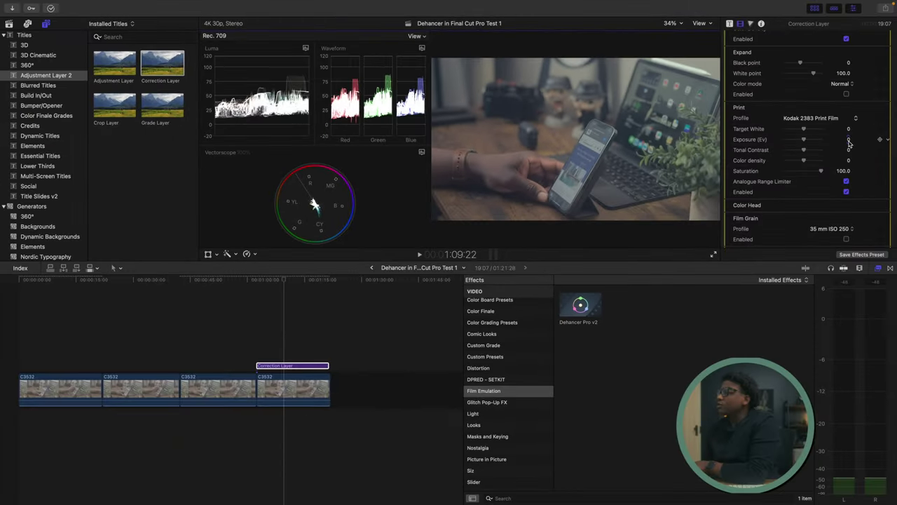
Step: Try print exposure at -0.4 and -0.3, then reset it to 0
click(849, 141)
text(-0.4)
key(Return)
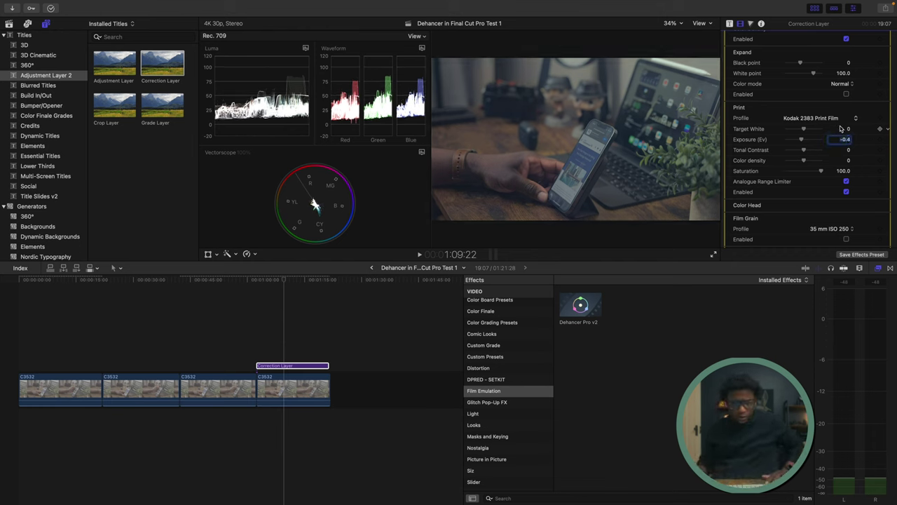
text(-0.3)
key(Return)
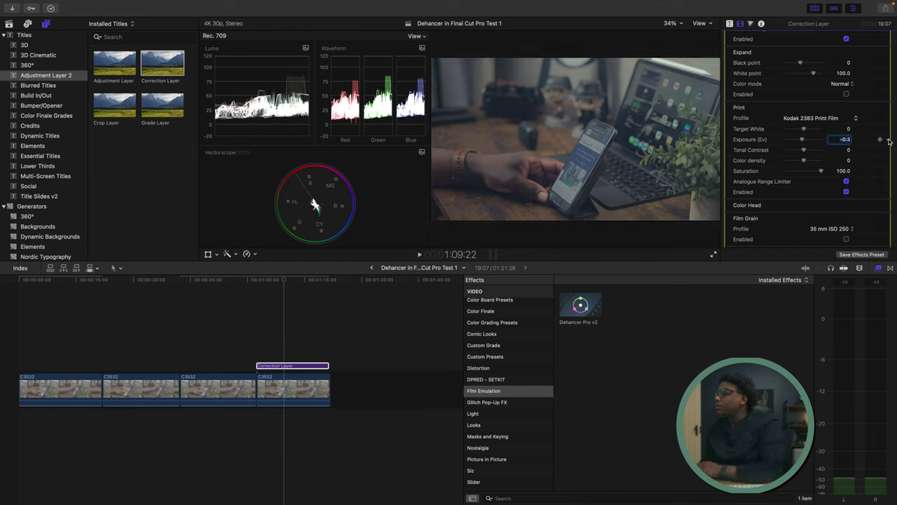
click(889, 142)
click(861, 145)
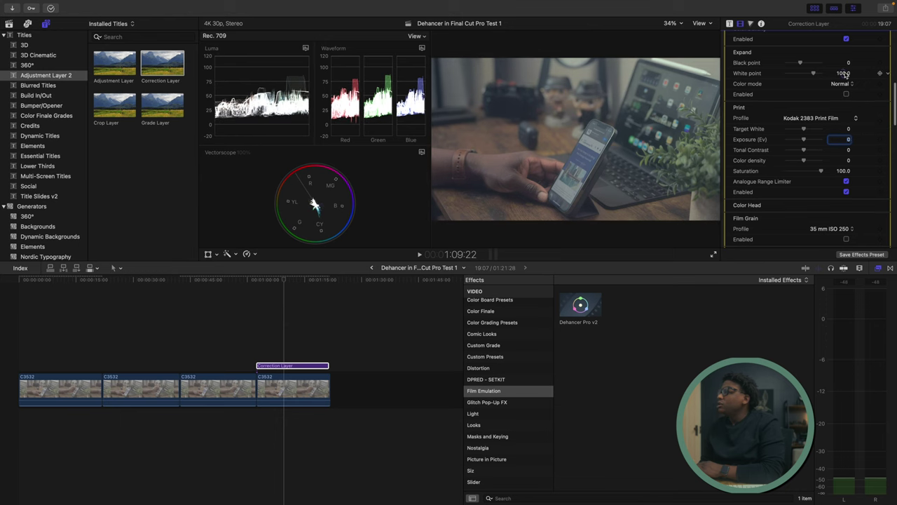
scroll(845, 78, up, 1)
Step: Enable Expand and settle its Black point at 9.3 after trying -11.7, 8.3 and 7.3
click(847, 85)
text(-11.7)
key(Return)
click(846, 116)
click(846, 84)
text(8.3)
key(Return)
text(7.3)
key(Return)
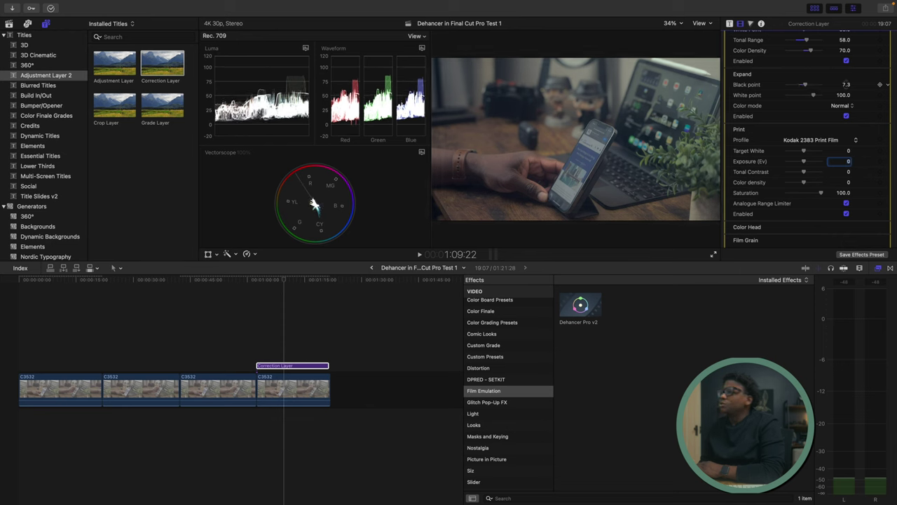
text(9.3)
key(Return)
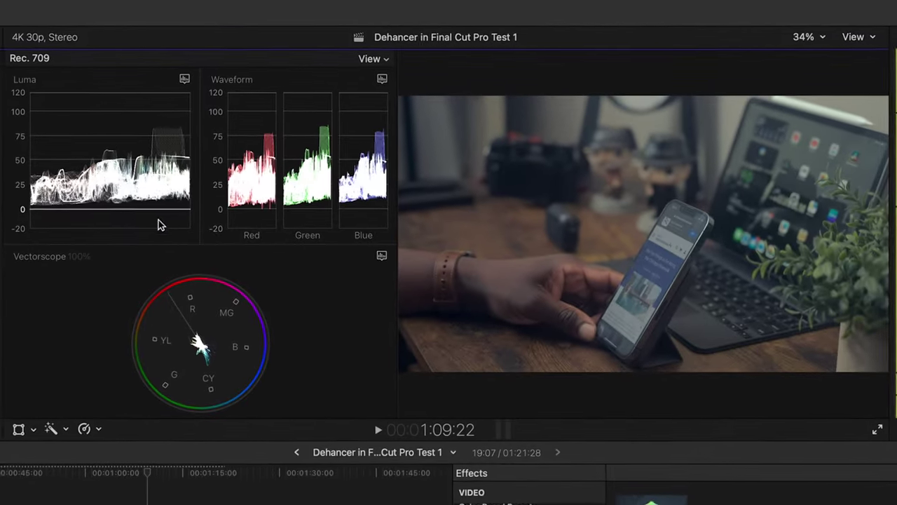
click(126, 212)
click(256, 214)
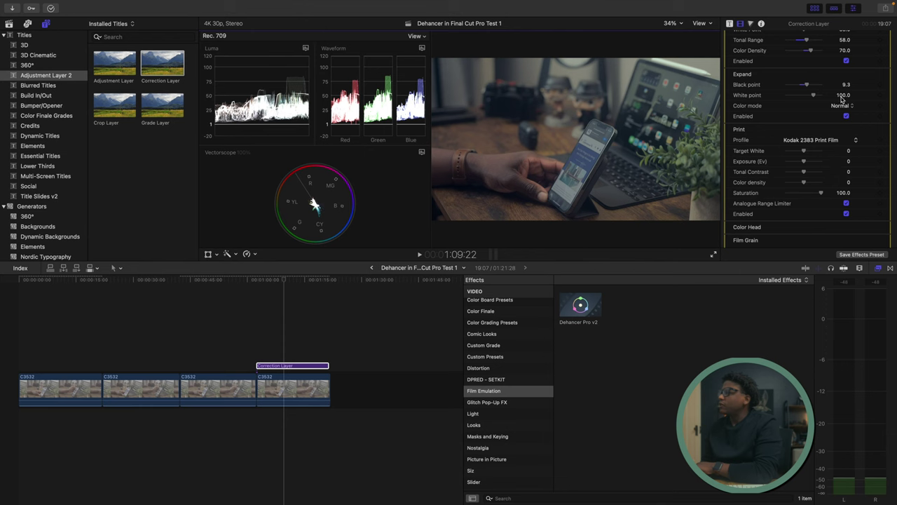
Step: Lower Expand White point to 85, Print Target White to -0.59, and Tonal Contrast to -7.0
scroll(842, 93, up, 2)
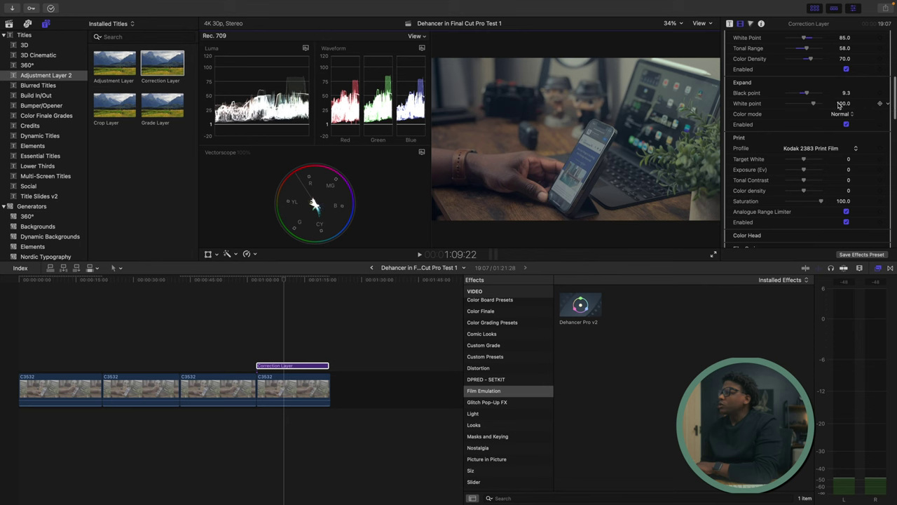
drag(842, 103, 811, 161)
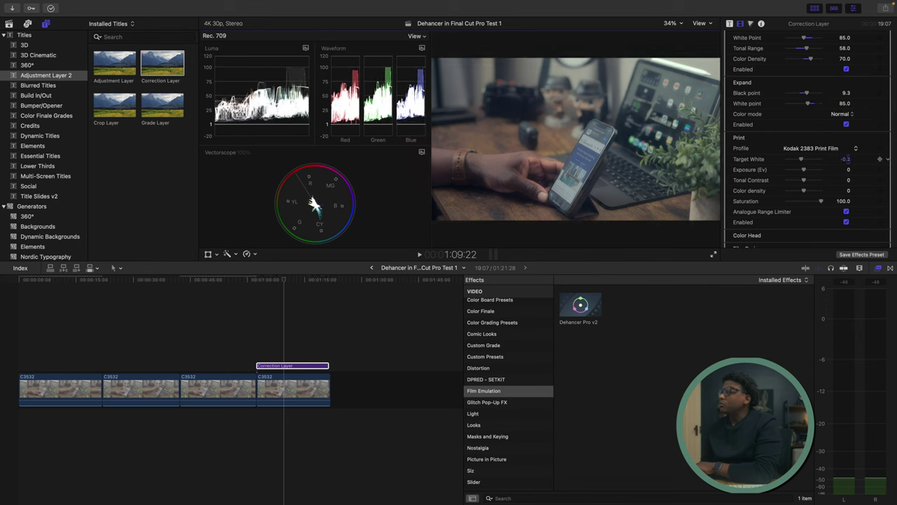
drag(844, 158, 848, 181)
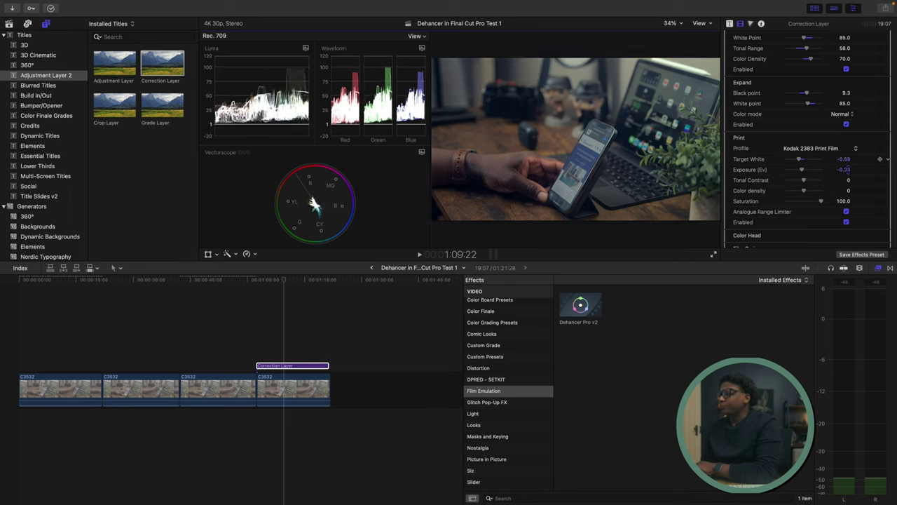
drag(848, 179, 848, 185)
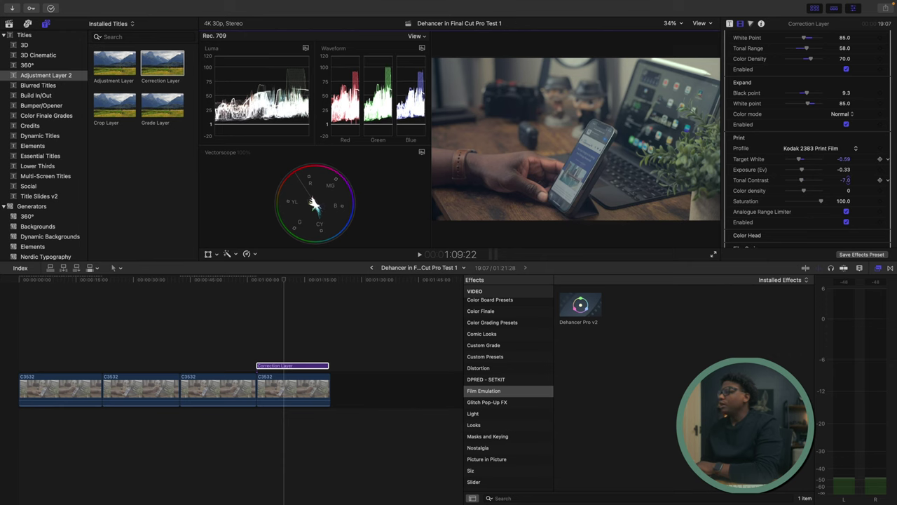
Step: Replace the Print Tonal Contrast of -7.0 with a softer typed value
scroll(850, 182, down, 10)
scroll(851, 181, down, 8)
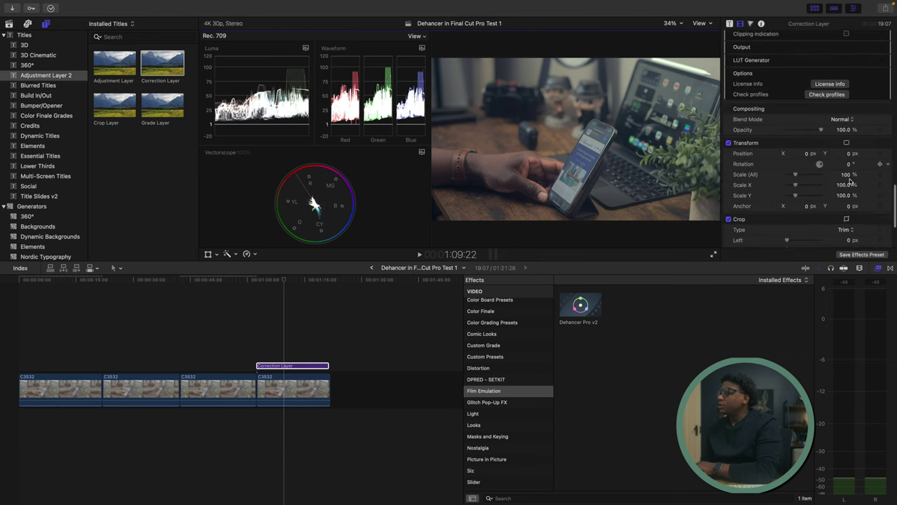
scroll(815, 172, up, 5)
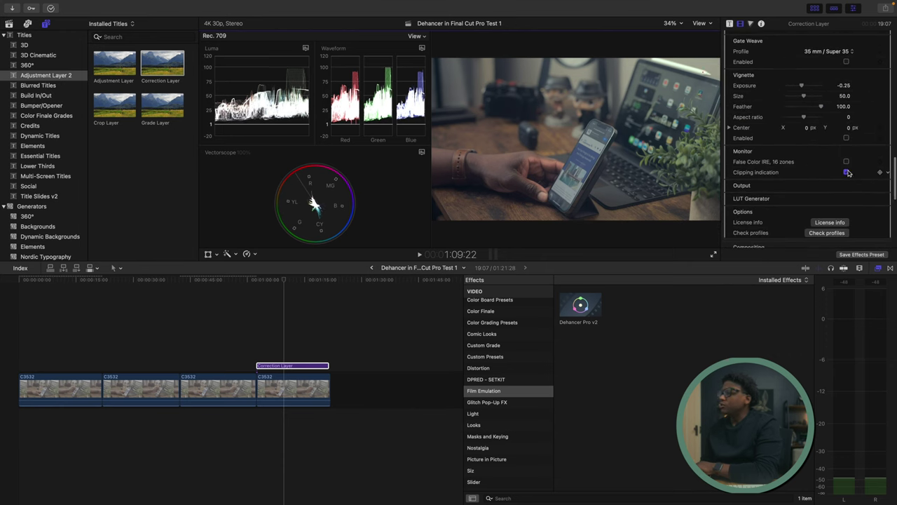
scroll(847, 118, up, 5)
scroll(846, 118, up, 8)
click(845, 129)
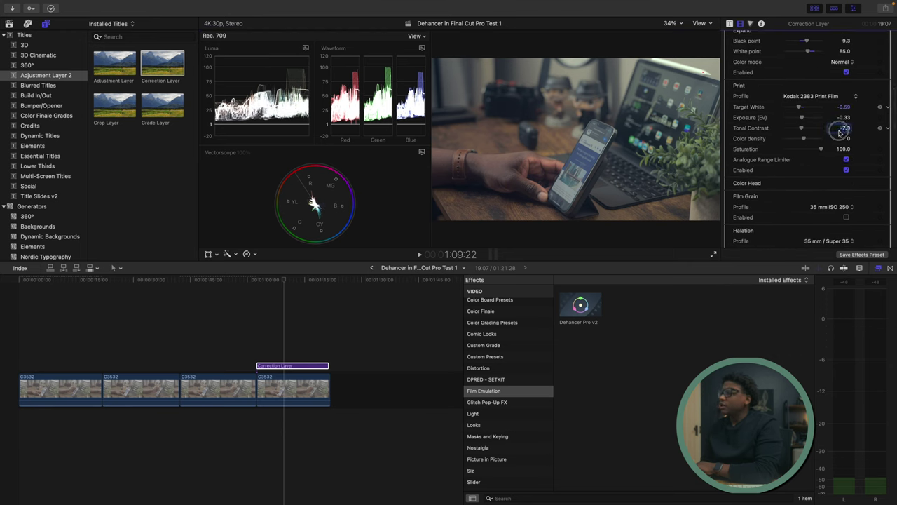
text(-3.8)
key(Return)
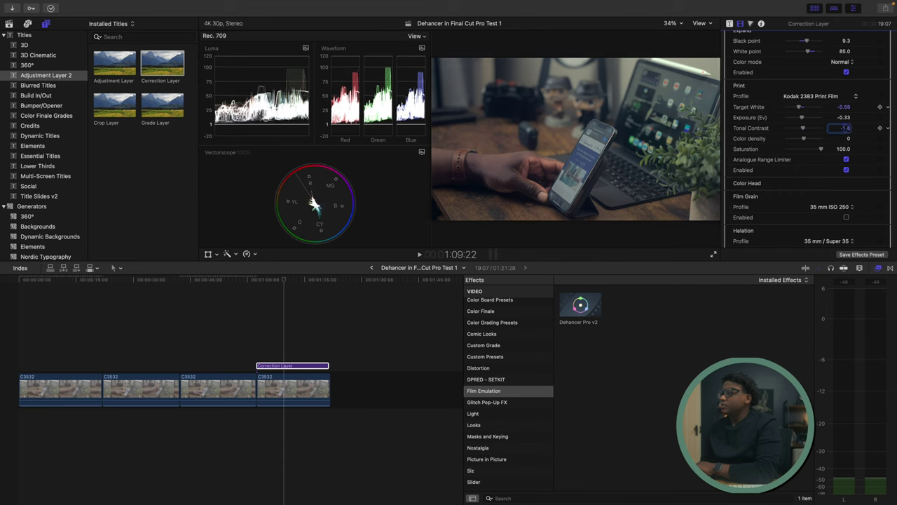
scroll(805, 133, down, 5)
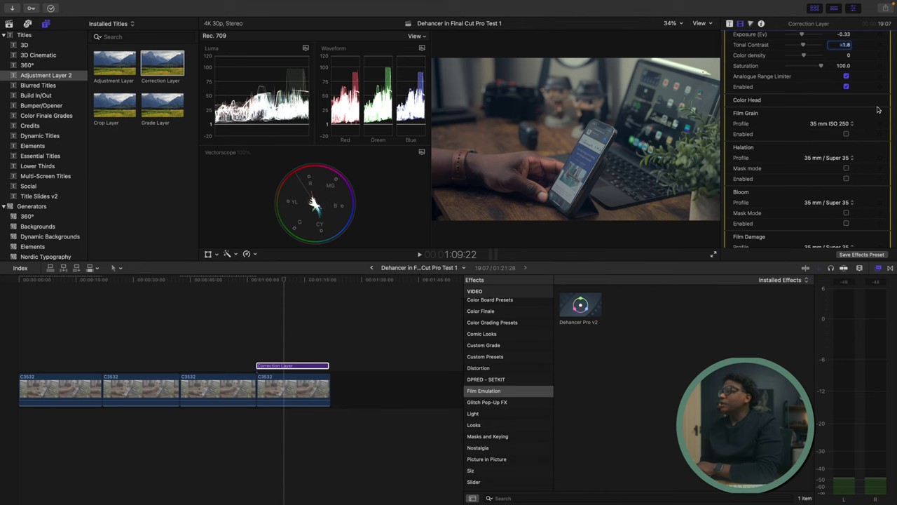
Step: Expand the Color Head settings and scroll down to the Film Damage section
click(876, 102)
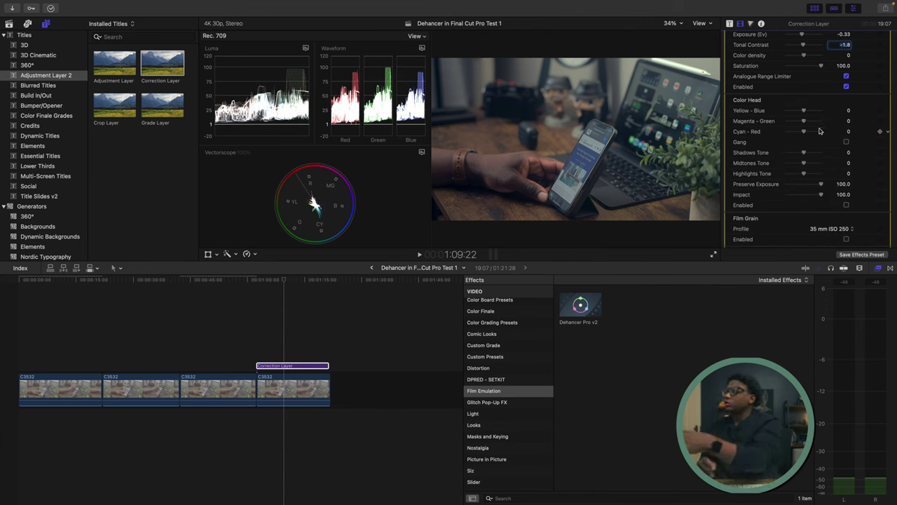
scroll(830, 129, down, 5)
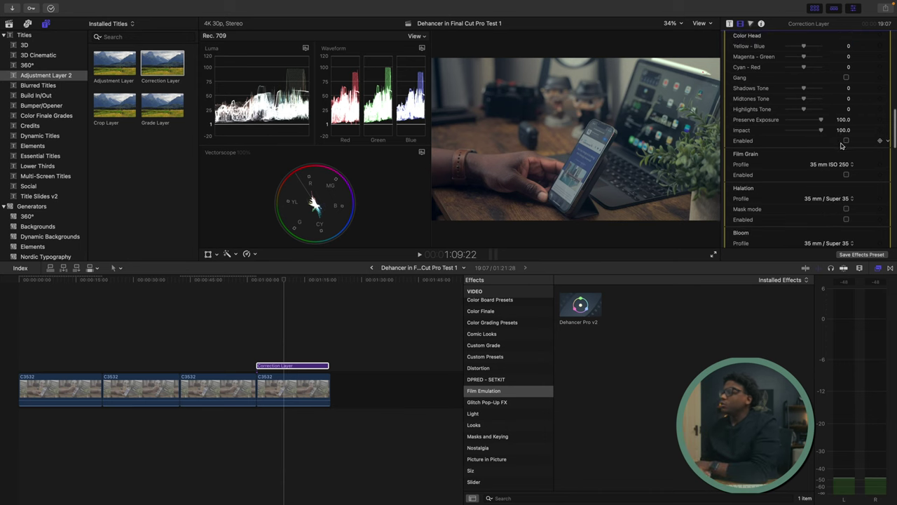
scroll(805, 156, down, 1)
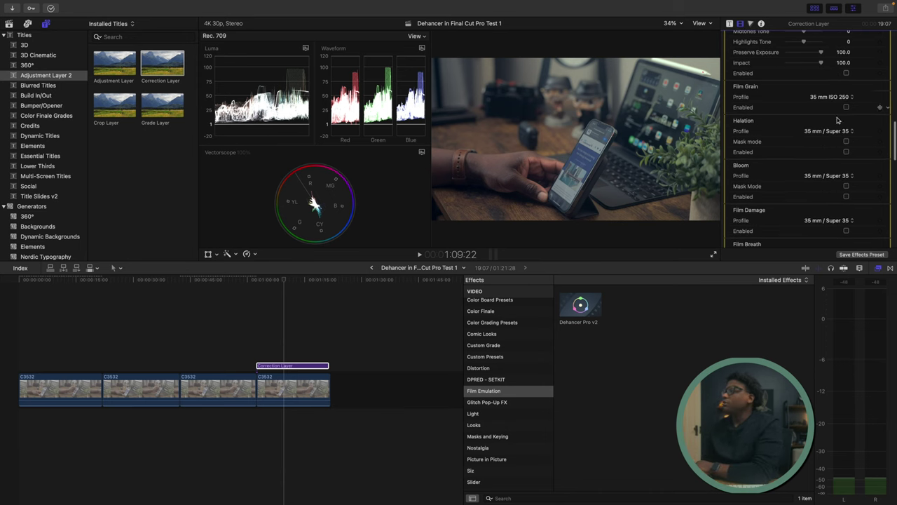
scroll(774, 135, down, 2)
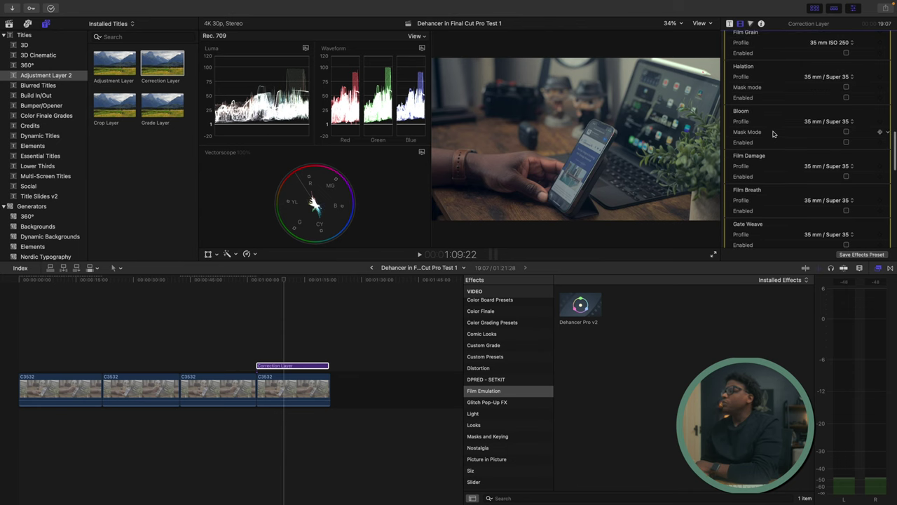
scroll(799, 150, down, 2)
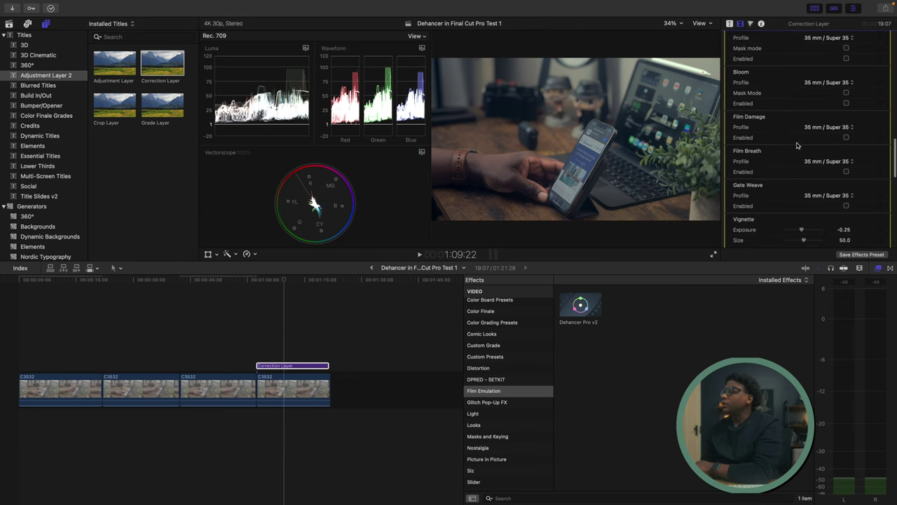
Step: Enable Film Damage with the 8 mm profile, then switch to 16 mm / Super 16
click(850, 128)
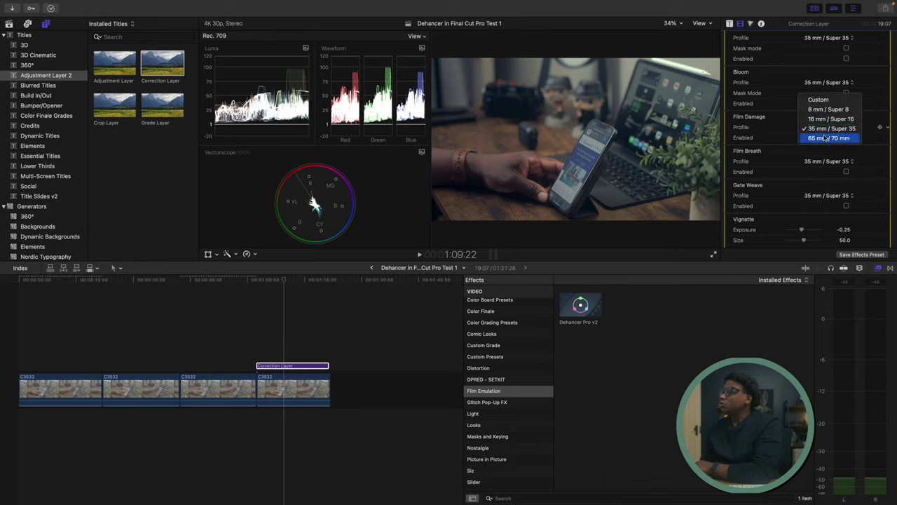
click(824, 110)
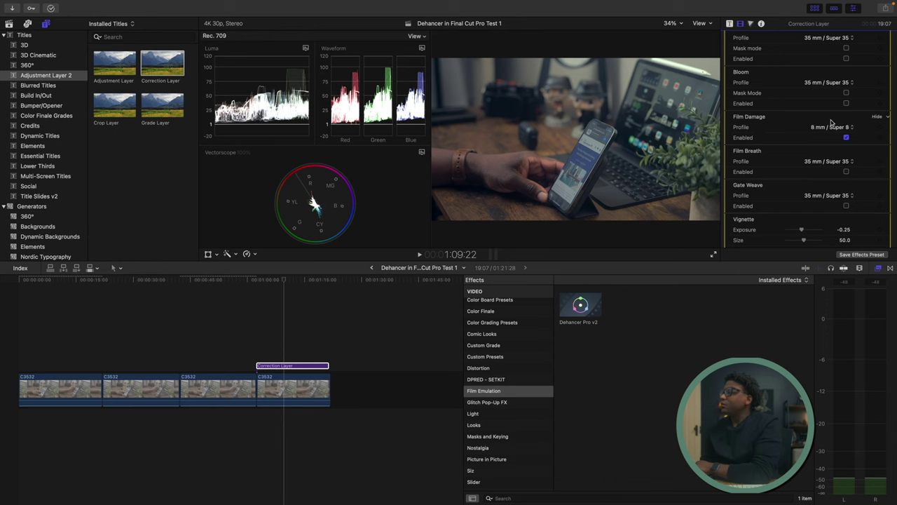
click(850, 128)
click(845, 136)
click(846, 129)
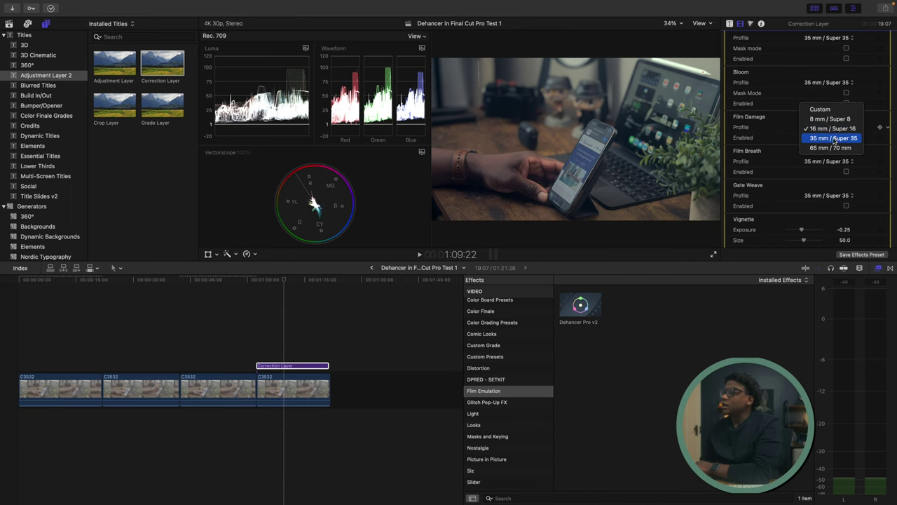
key(Escape)
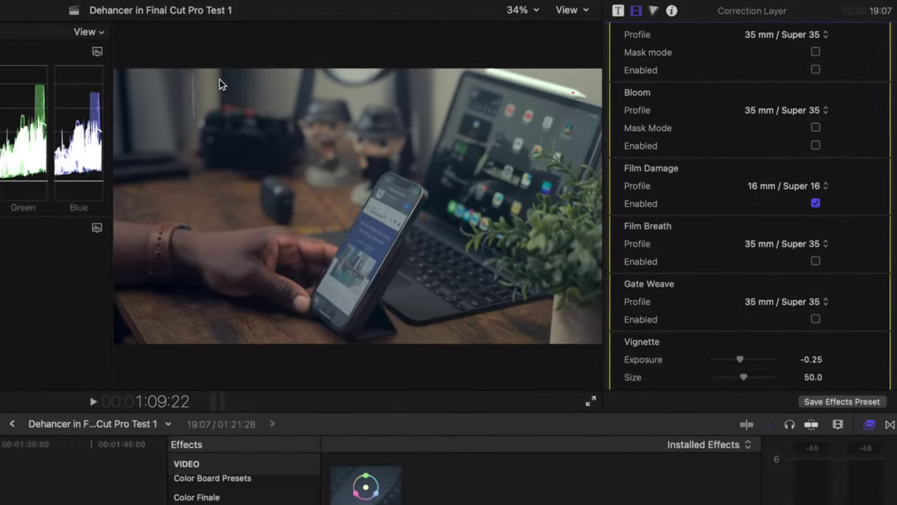
Step: Play the clip to preview the damage, then park the playhead at 1:10:19
click(190, 101)
click(196, 103)
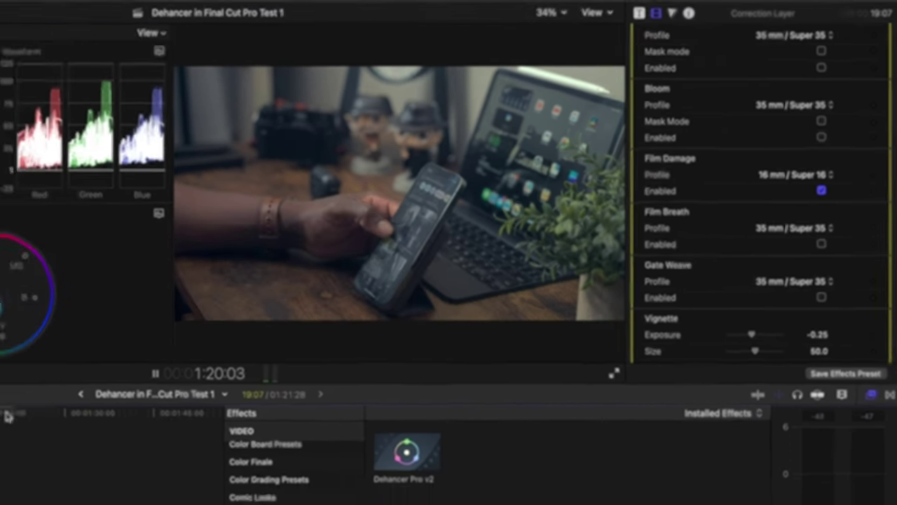
key(space)
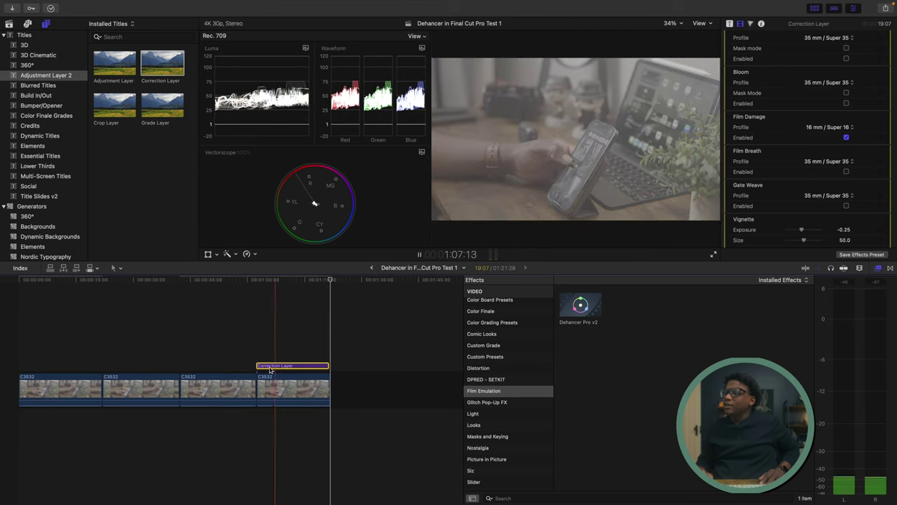
click(259, 292)
click(287, 292)
Step: Switch the Film Damage profile to Custom
scroll(838, 136, down, 5)
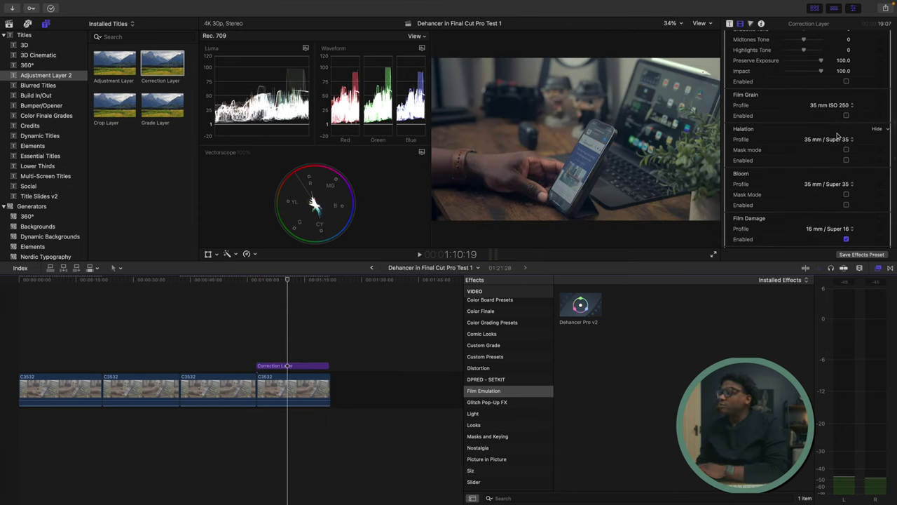
scroll(838, 135, down, 2)
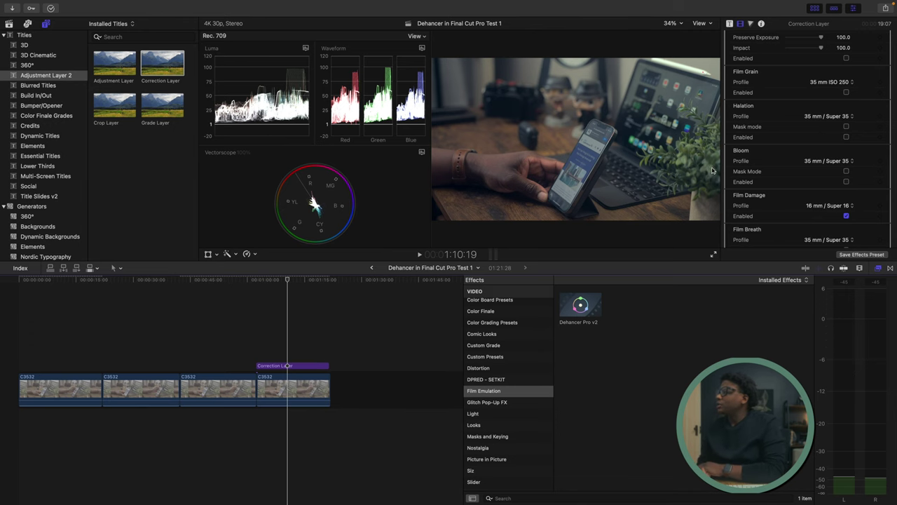
scroll(834, 168, down, 4)
click(852, 152)
click(820, 134)
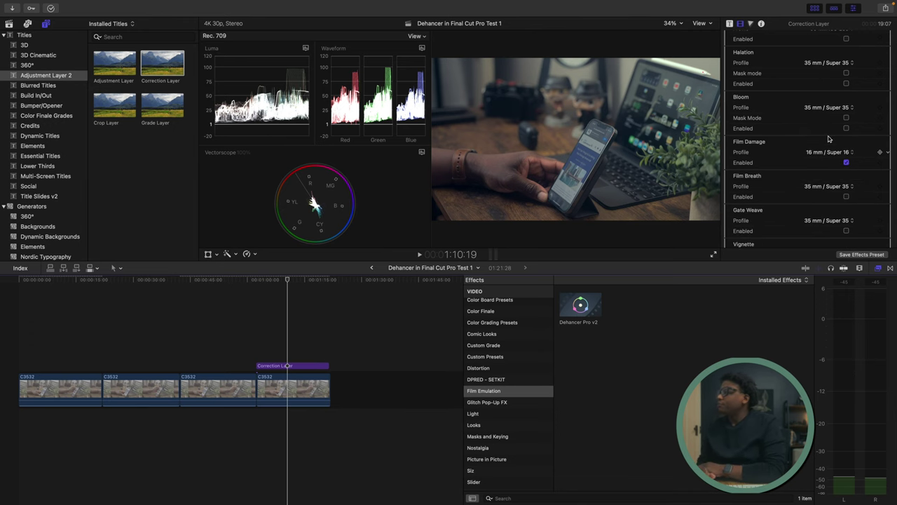
scroll(806, 204, down, 2)
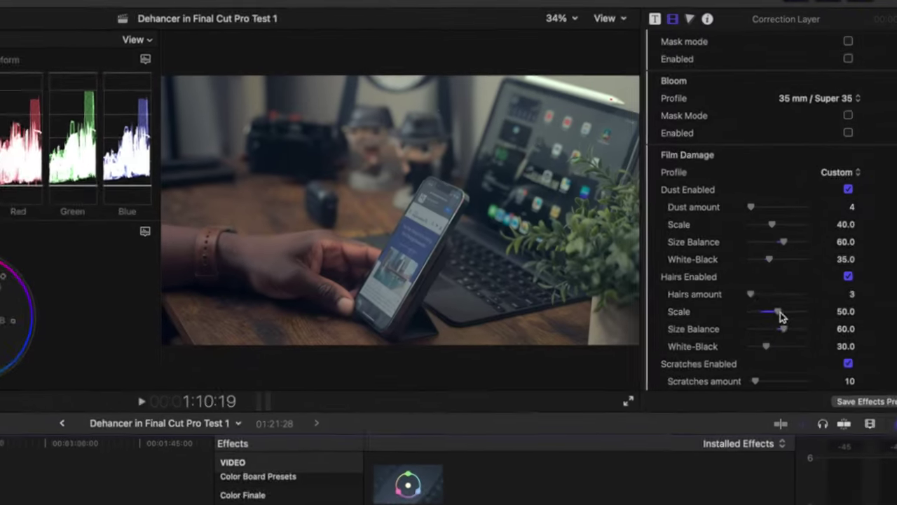
Step: Set custom Dust to amount 98, Scale 91, Size Balance 84 and White-Black 34
mouse_move(780, 316)
mouse_down()
mouse_move(806, 314)
mouse_move(769, 312)
mouse_move(773, 323)
mouse_up()
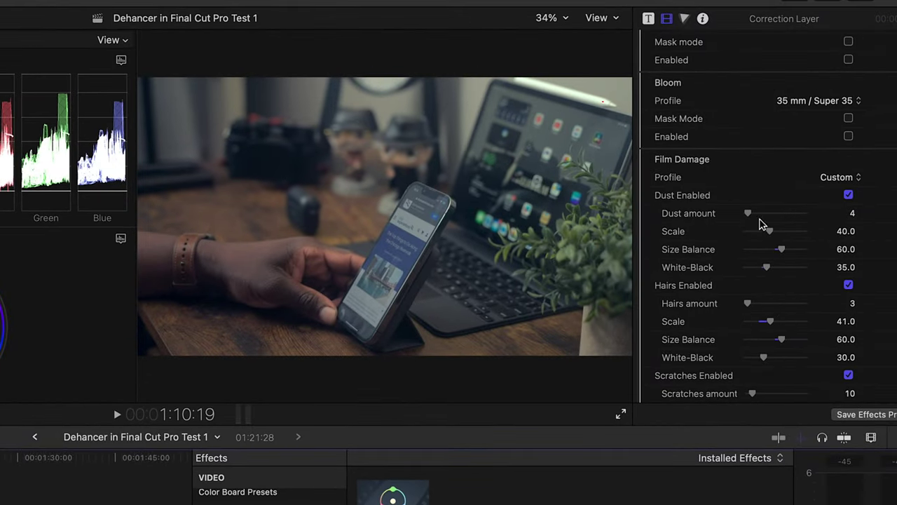
drag(748, 214, 799, 239)
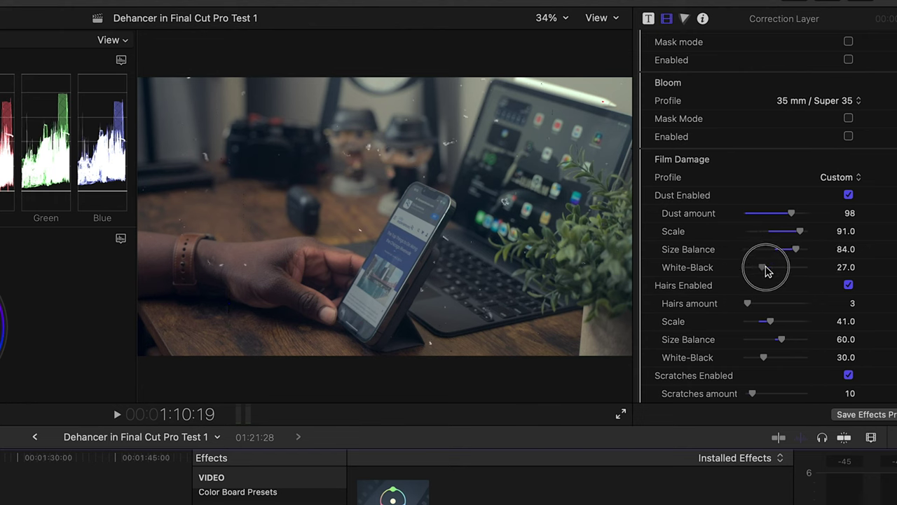
mouse_move(768, 268)
mouse_down()
mouse_move(780, 268)
mouse_move(767, 273)
mouse_up()
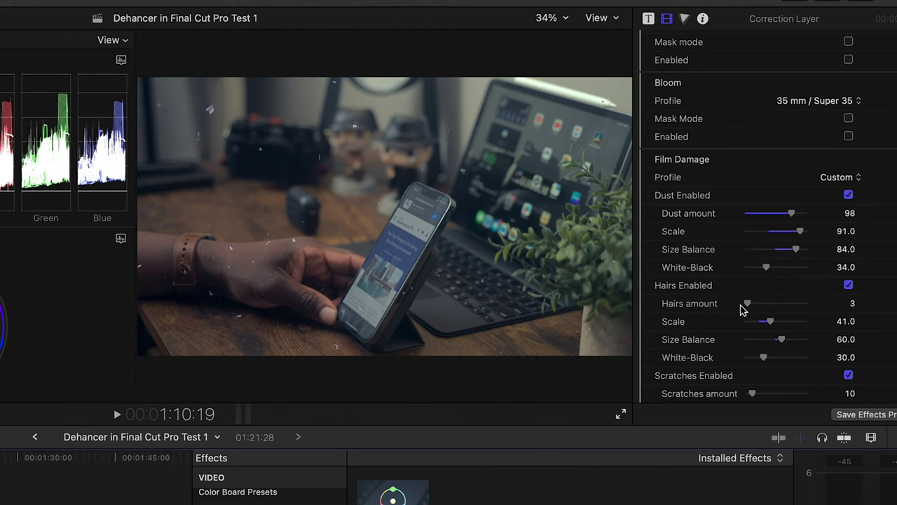
scroll(755, 320, down, 5)
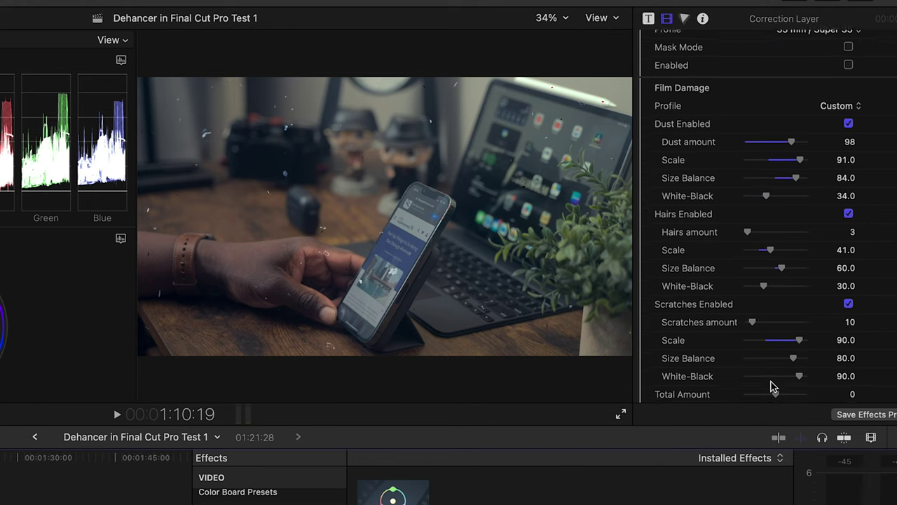
key(Up)
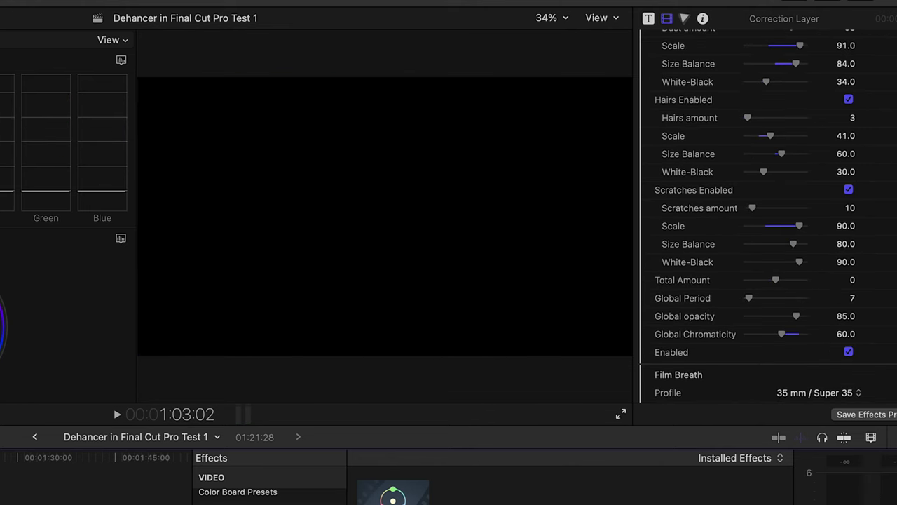
key(Up)
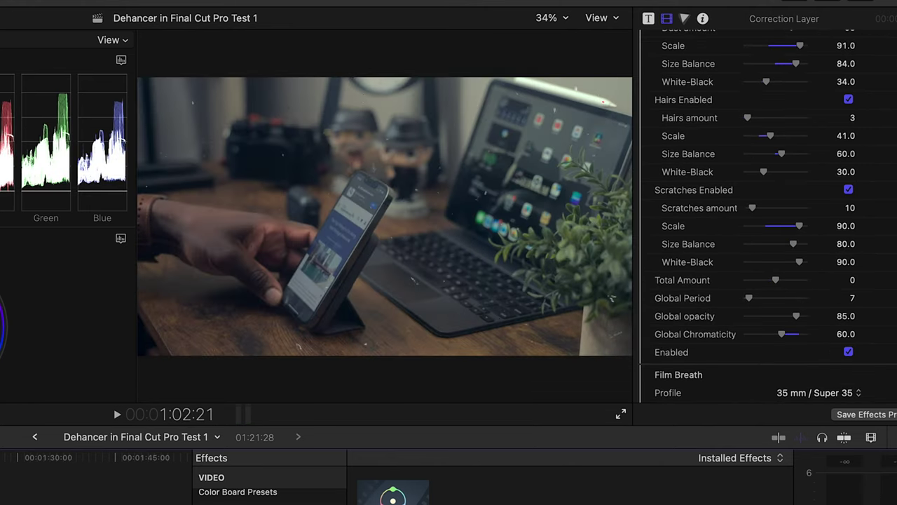
key(space)
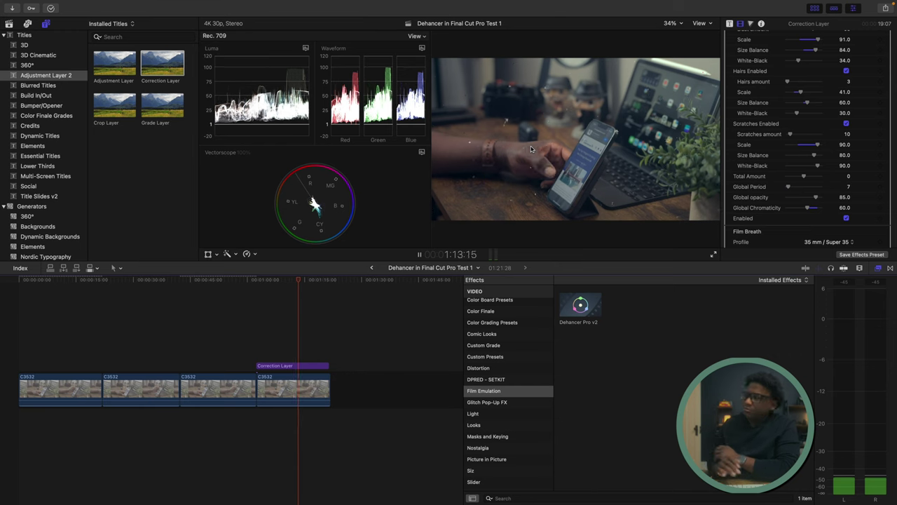
key(space)
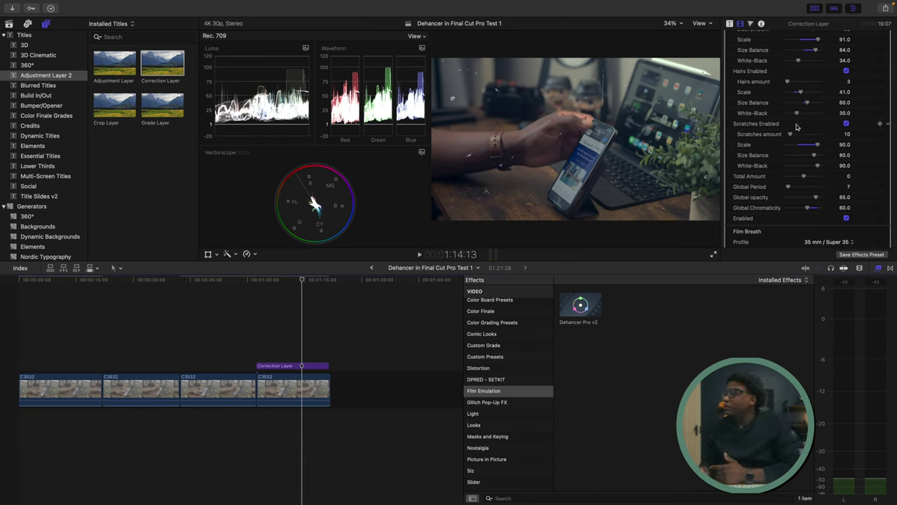
scroll(796, 126, up, 5)
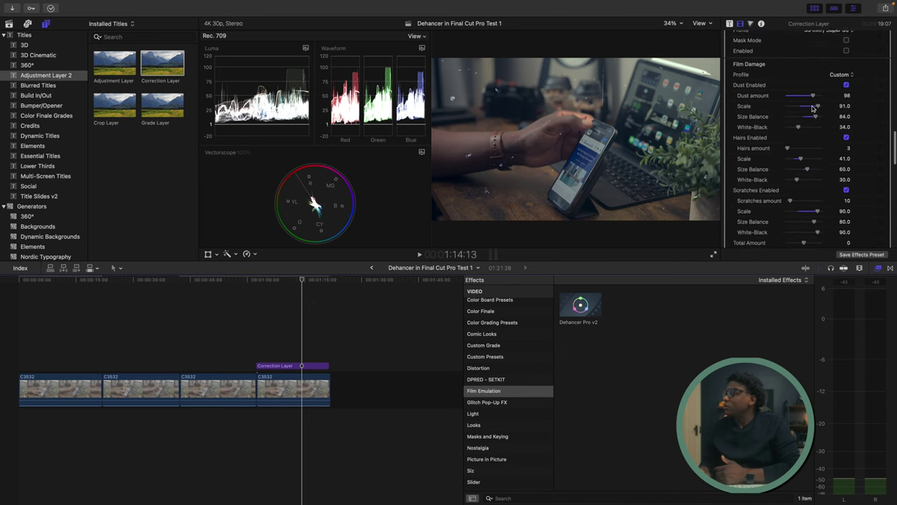